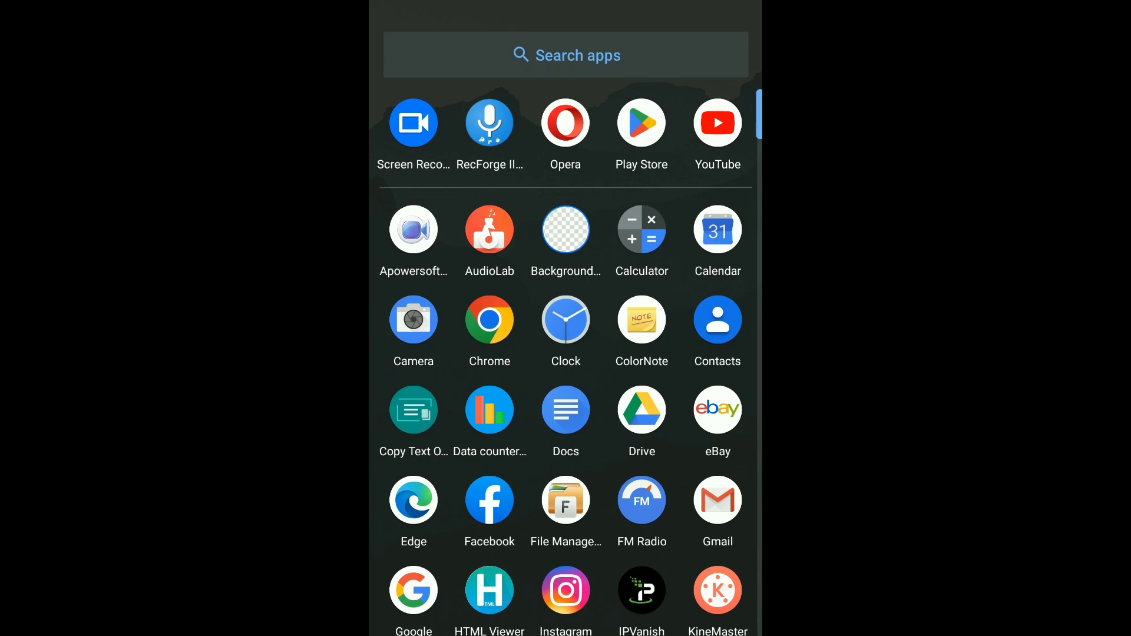
Launch the Opera browser from the app drawer to its start page.
{"action": "left_click", "coordinate": [566, 123]}
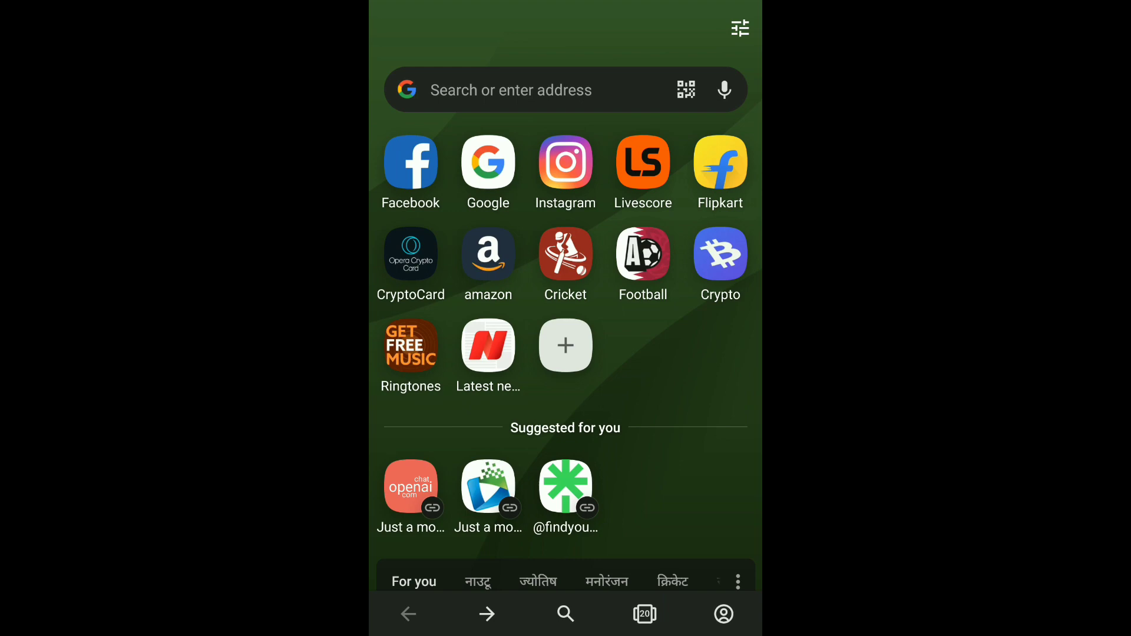
Search Google for 'openai chatgpt' and load OpenAI's ChatGPT blog article.
{"action": "left_click", "coordinate": [511, 89]}
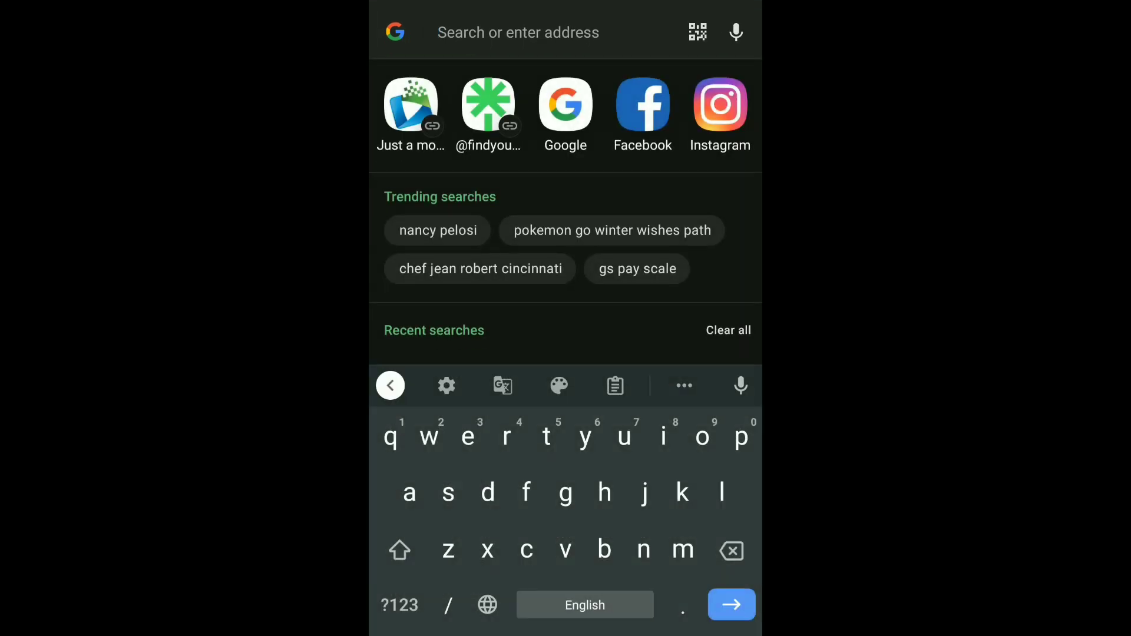
{"action": "type", "text": "openai chatgpt"}
{"action": "key", "text": "Return"}
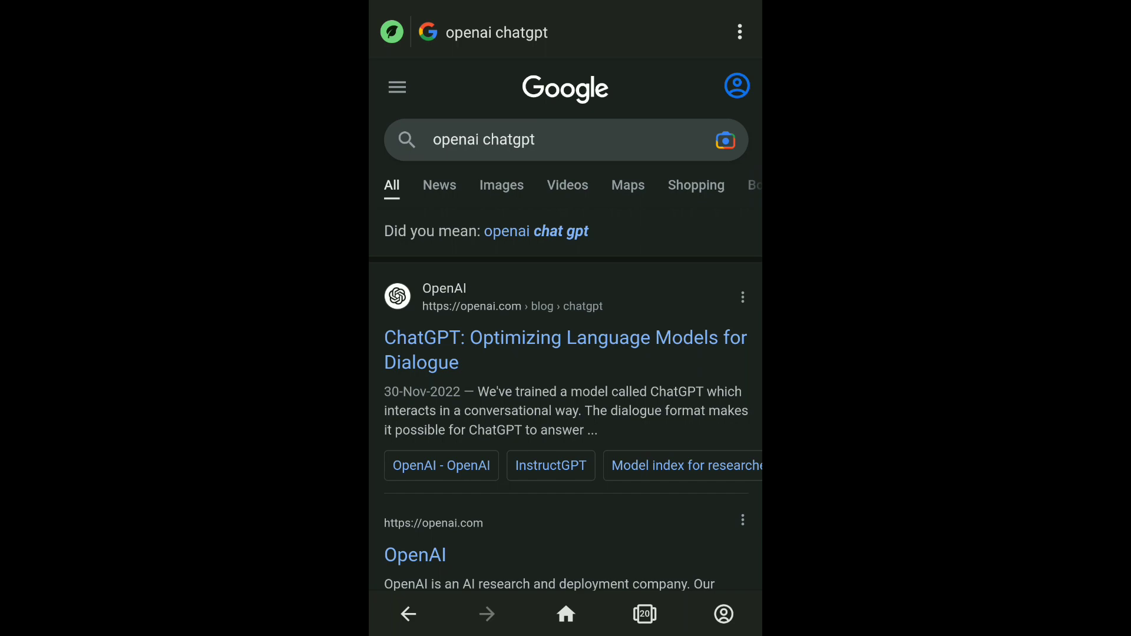
{"action": "left_click", "coordinate": [565, 338]}
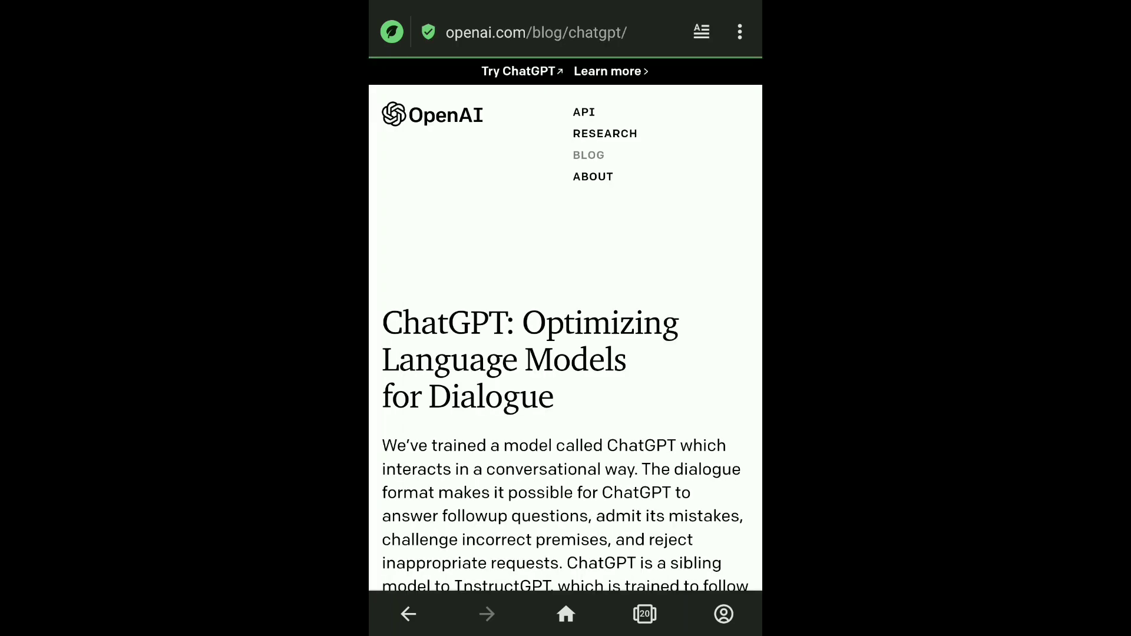
Switch the ChatGPT blog page to desktop site layout via the browser menu.
{"action": "left_click", "coordinate": [739, 32]}
{"action": "left_click", "coordinate": [712, 360]}
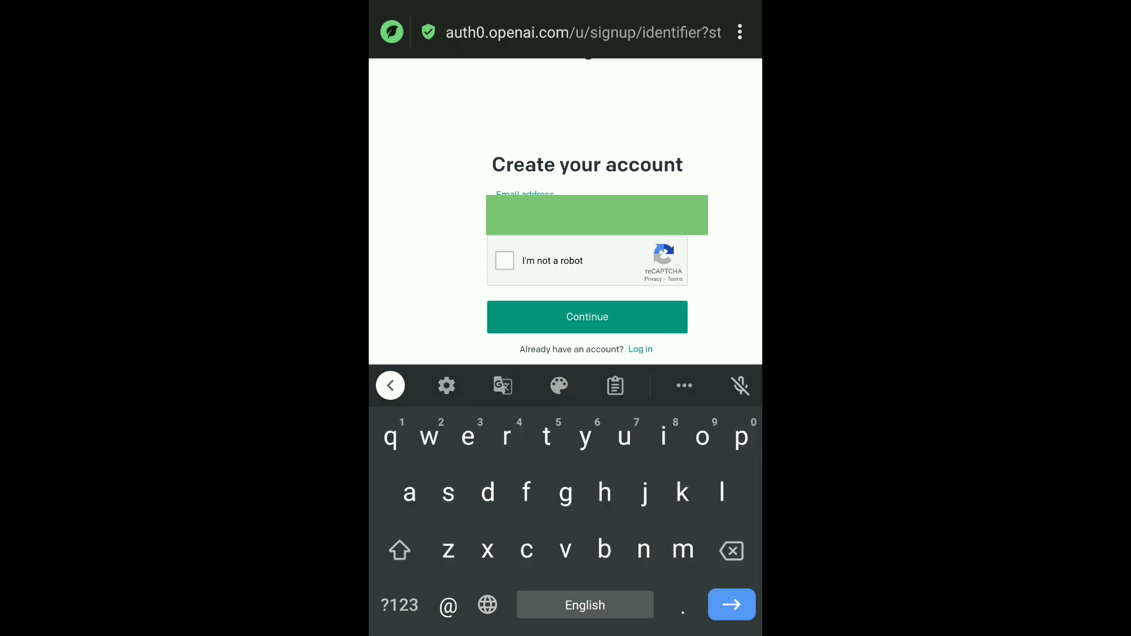
Pass the I'm not a robot check by selecting the three car tiles and verifying.
{"action": "left_click", "coordinate": [504, 260]}
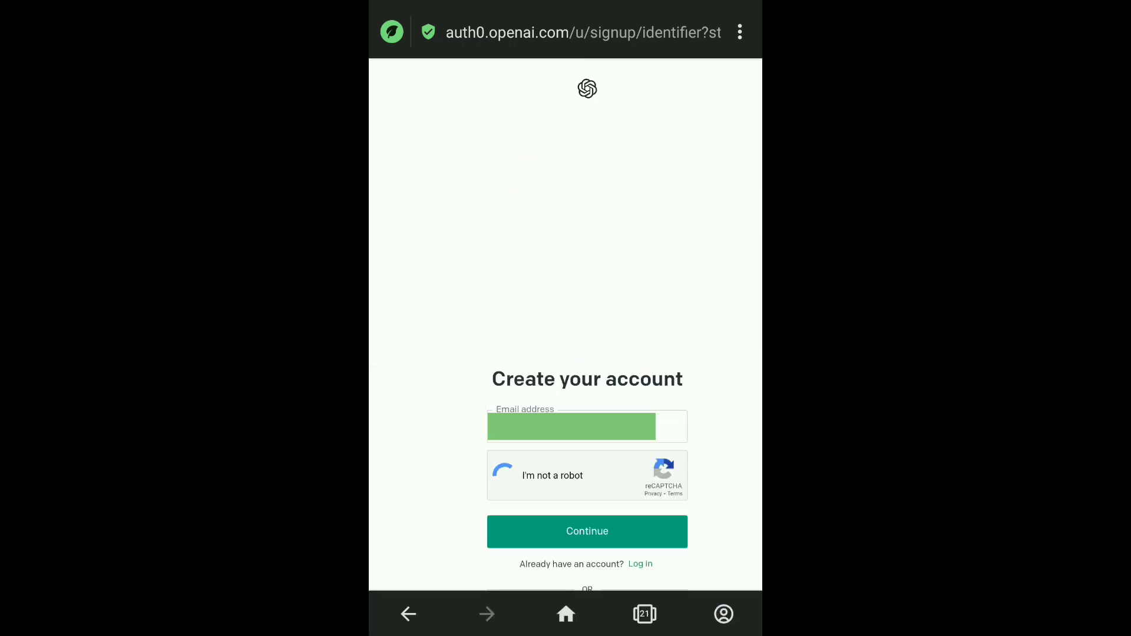
{"action": "left_click", "coordinate": [547, 397]}
{"action": "left_click", "coordinate": [548, 317]}
{"action": "left_click", "coordinate": [466, 317]}
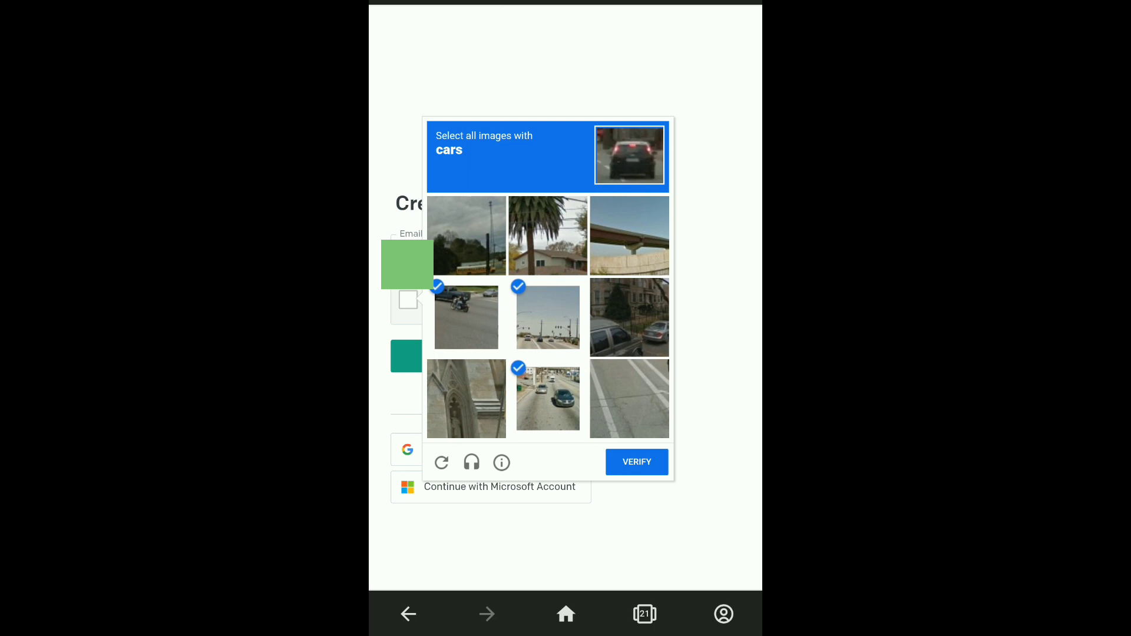
{"action": "left_click", "coordinate": [636, 461]}
Submit the email and then the password to create the OpenAI account.
{"action": "left_click", "coordinate": [491, 356]}
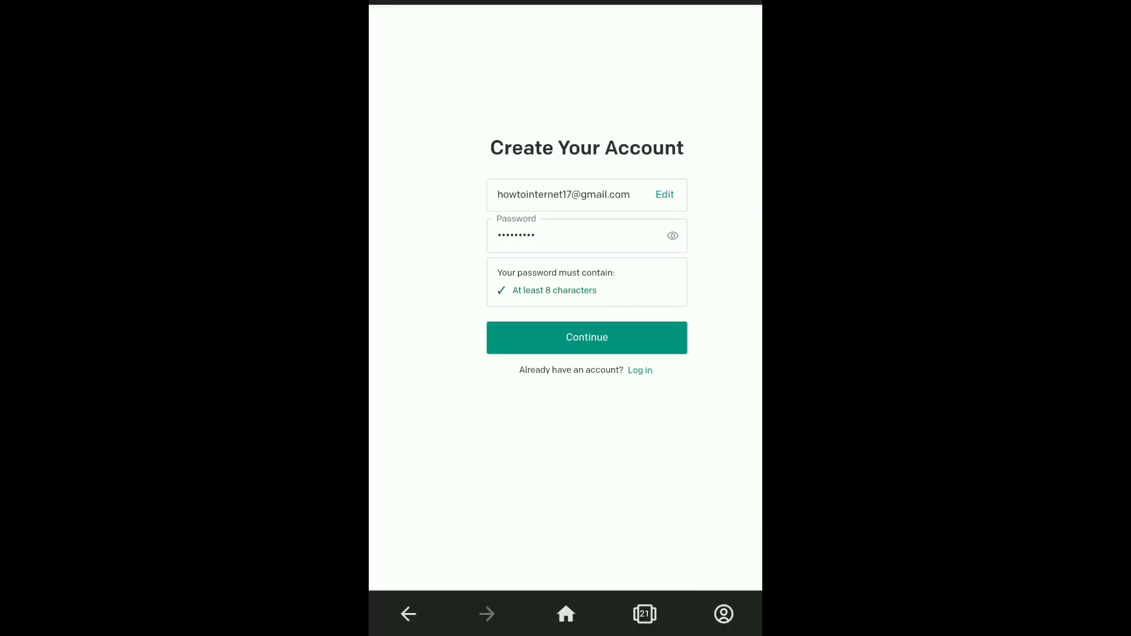
{"action": "left_click", "coordinate": [586, 337]}
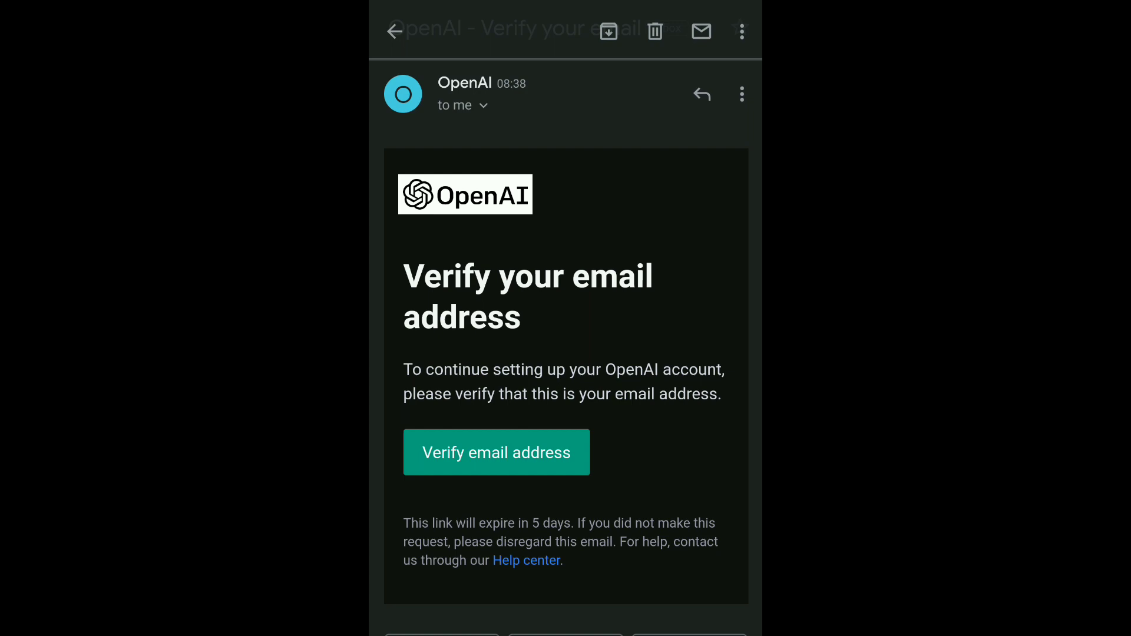
Open the Verify email address link from OpenAI's Gmail message in a browser.
{"action": "left_click", "coordinate": [498, 453]}
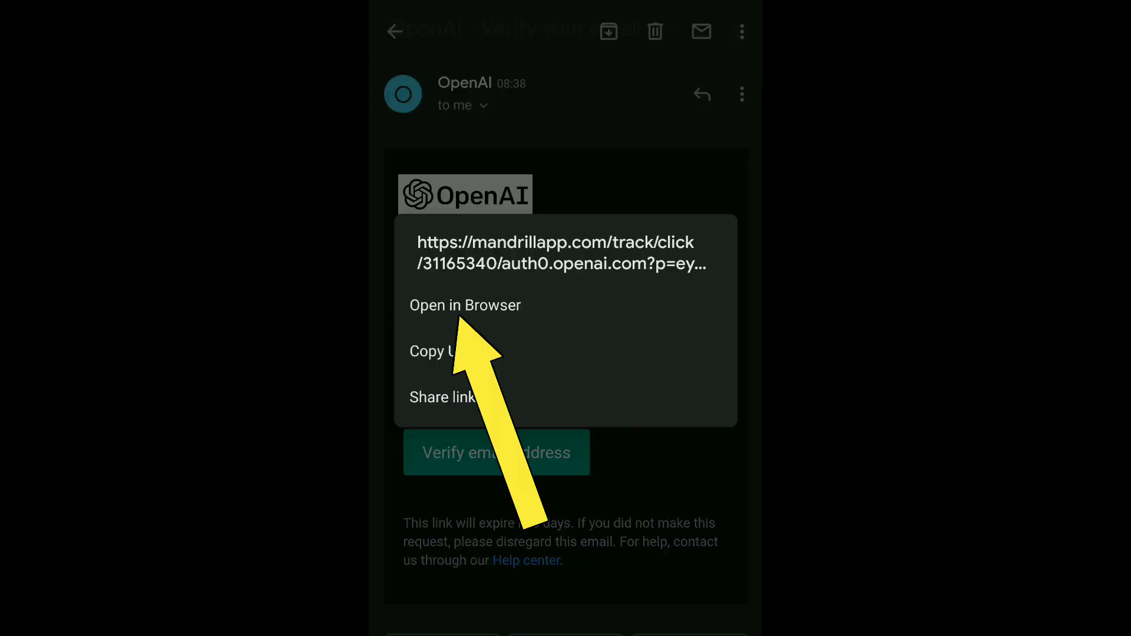
{"action": "left_click", "coordinate": [465, 305]}
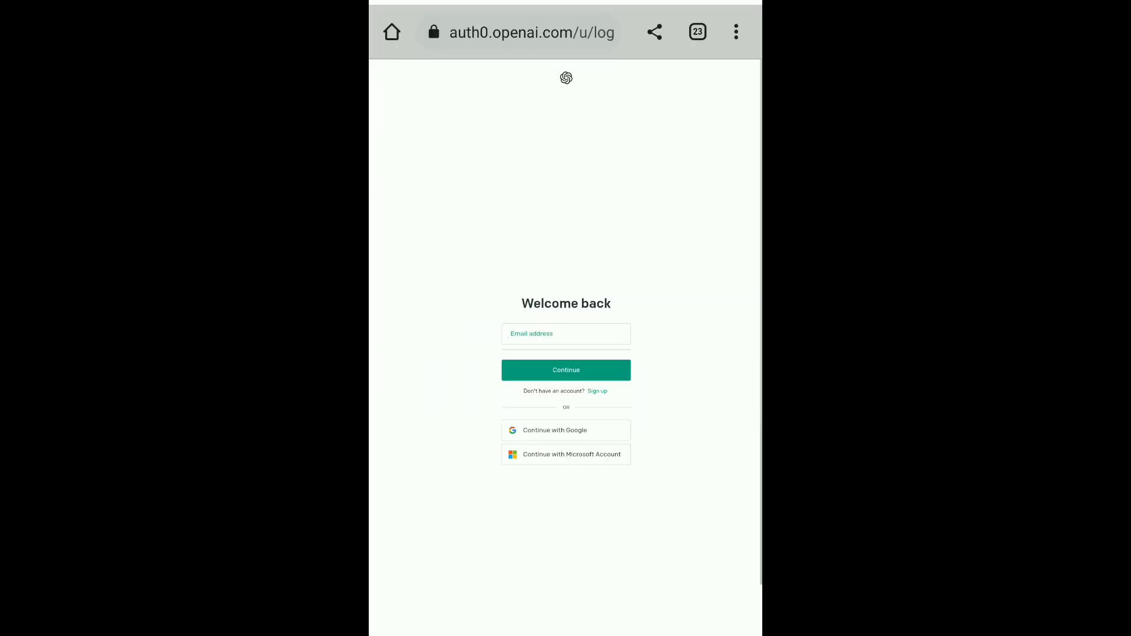
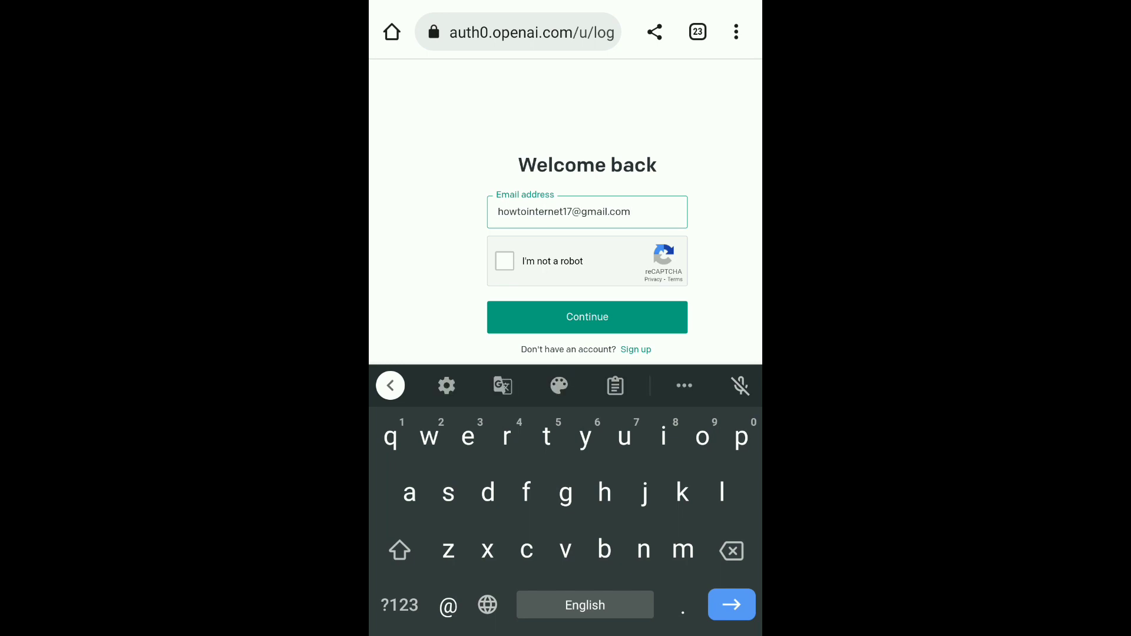
Pass the I'm not a robot check by selecting the three boat tiles and verifying.
{"action": "left_click", "coordinate": [503, 261]}
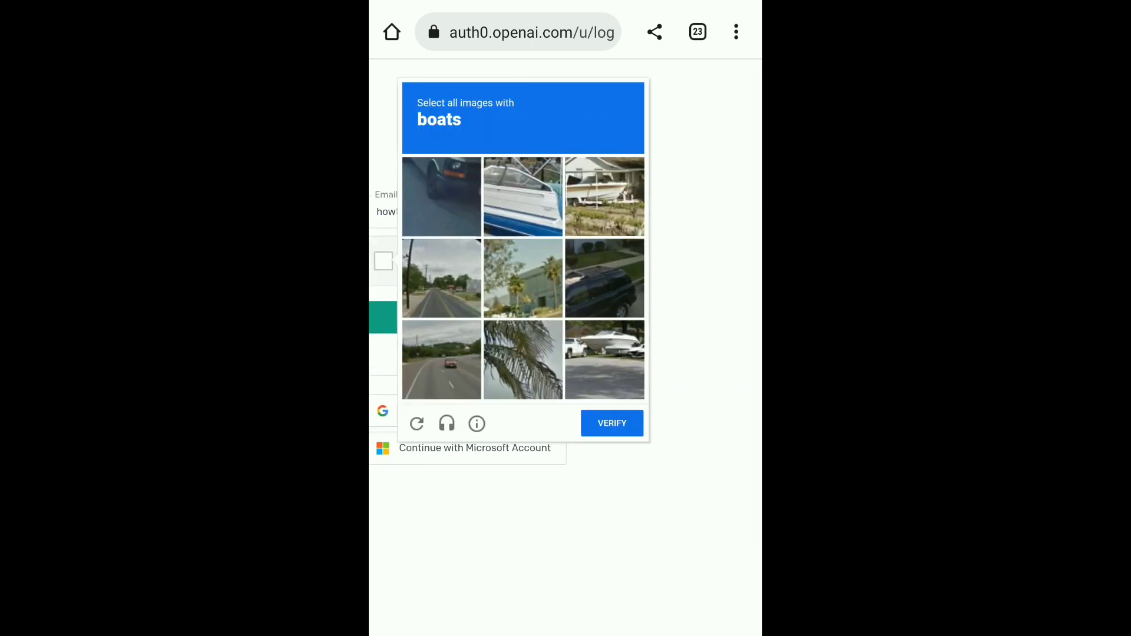
{"action": "left_click", "coordinate": [604, 196]}
{"action": "left_click", "coordinate": [522, 196]}
{"action": "left_click", "coordinate": [604, 360]}
{"action": "left_click", "coordinate": [611, 423]}
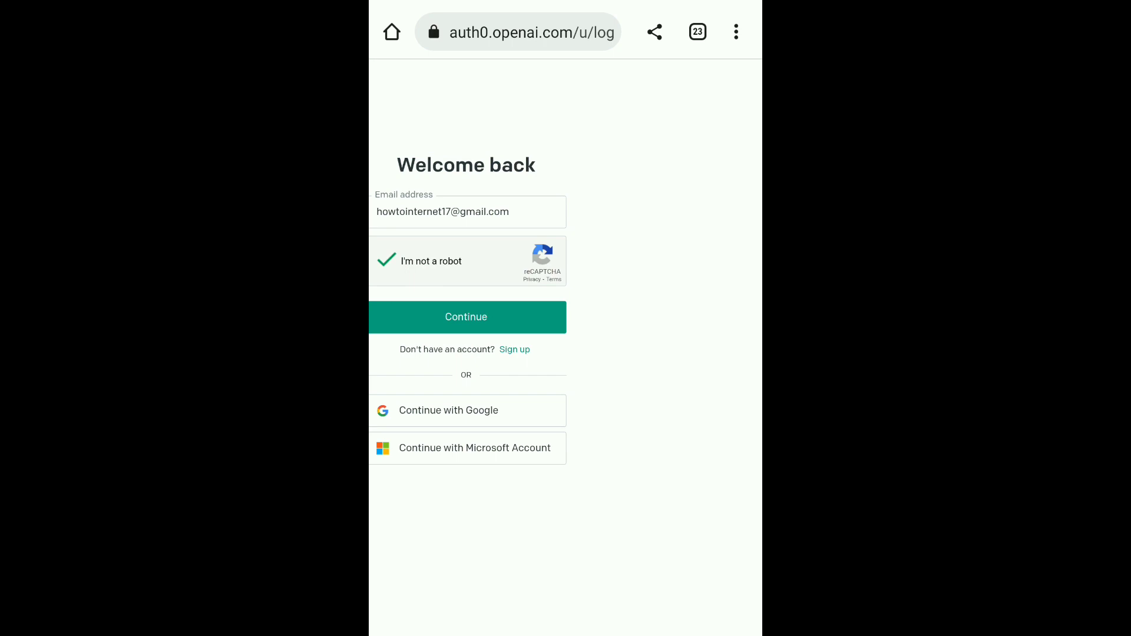
Submit the verified email and password to sign in to OpenAI.
{"action": "left_click", "coordinate": [554, 316]}
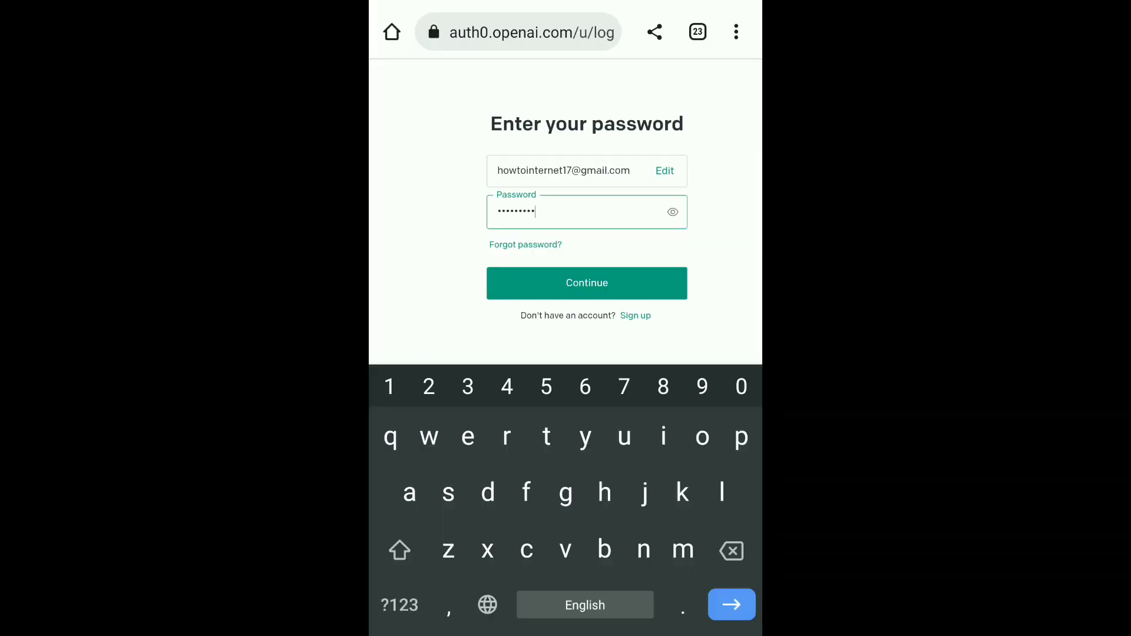
{"action": "left_click", "coordinate": [587, 283]}
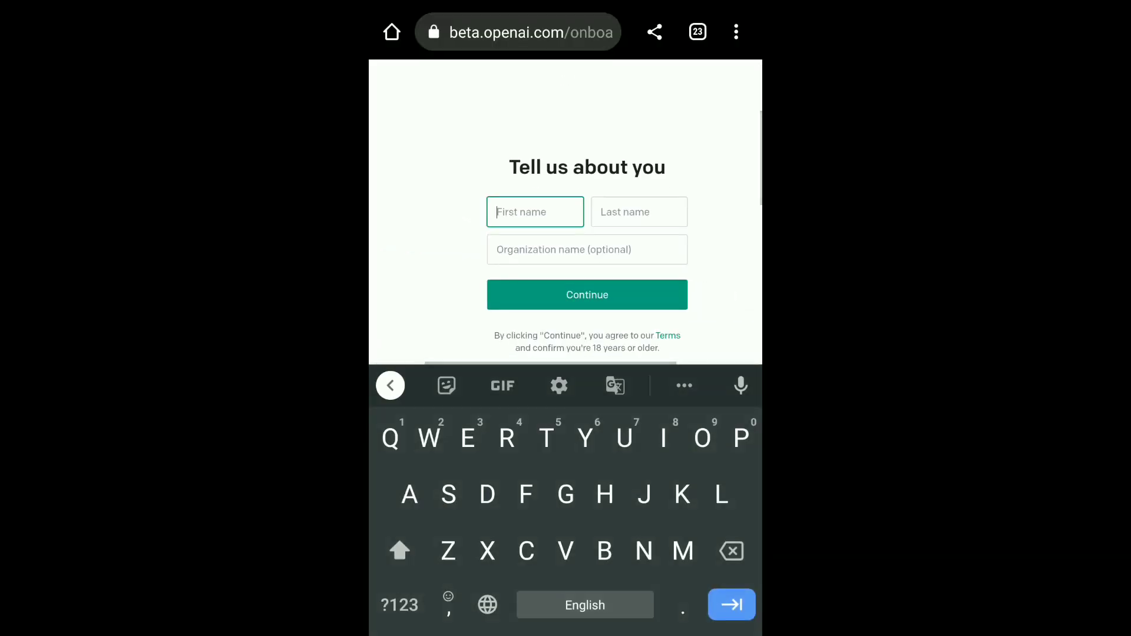
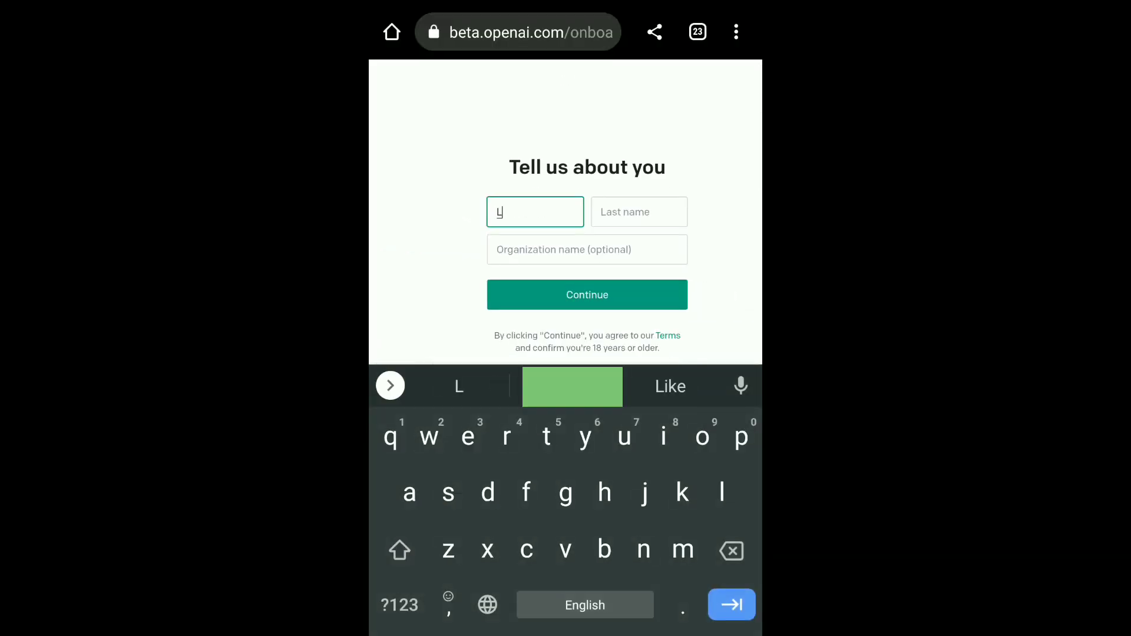
Fill in first and last name on the Tell us about you form and continue.
{"action": "key", "text": "Tab"}
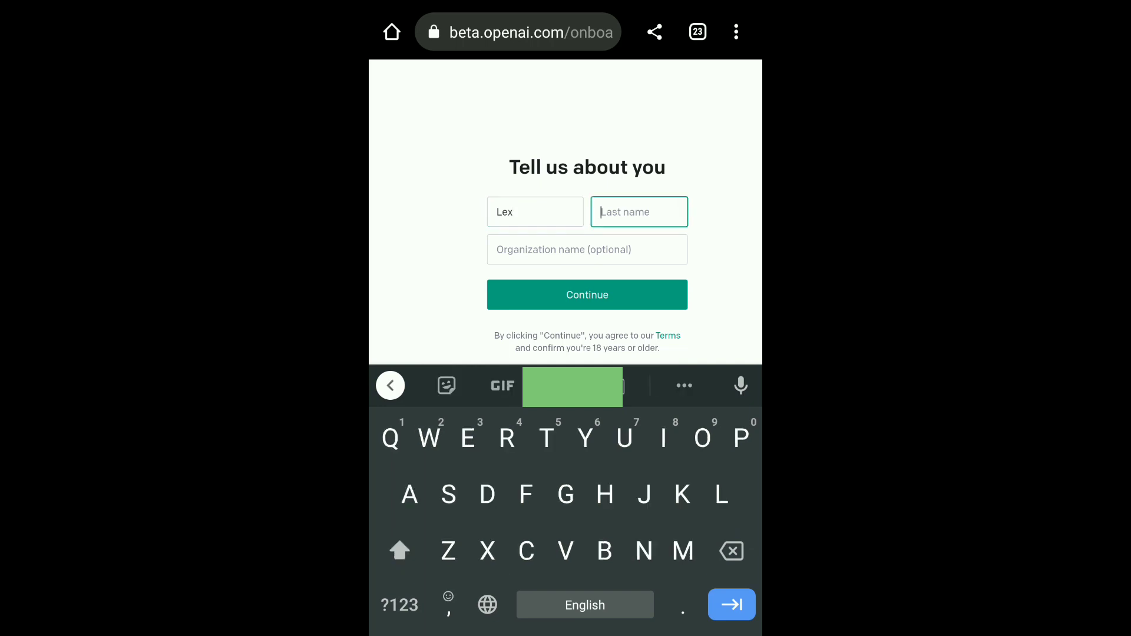
{"action": "type", "text": "Trice"}
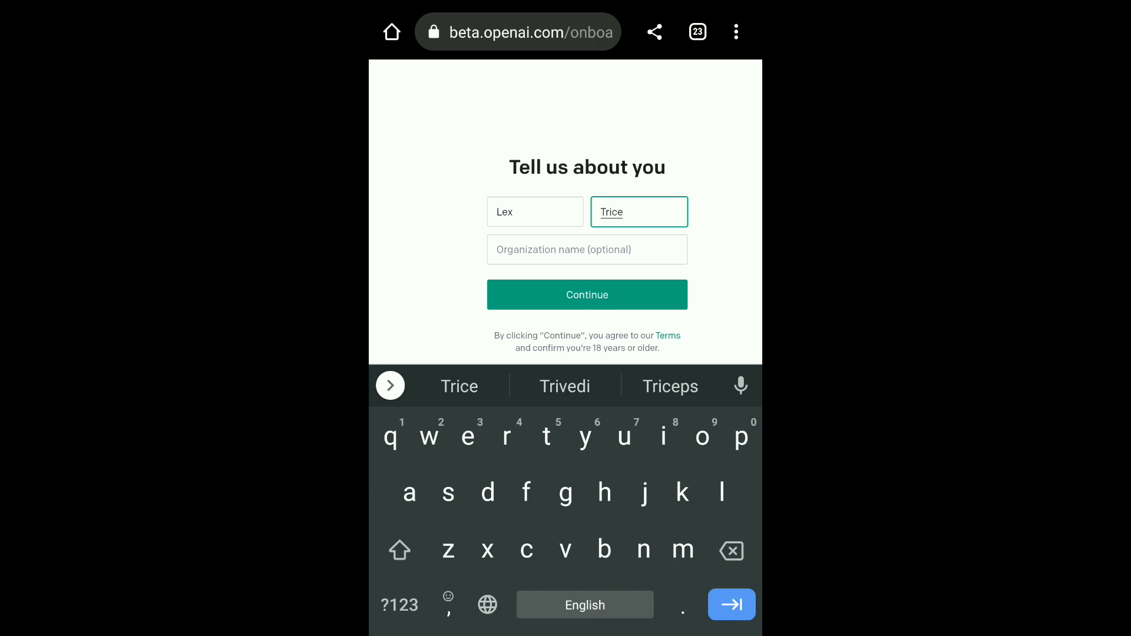
{"action": "left_click", "coordinate": [587, 294]}
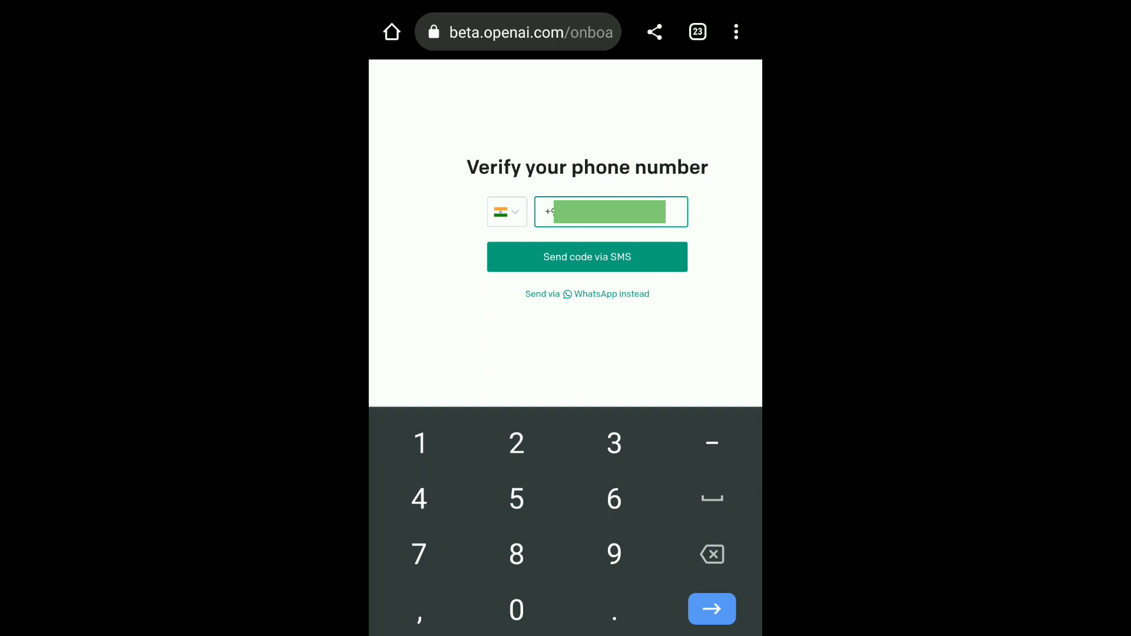
Request the phone verification code by SMS for the entered number.
{"action": "left_click", "coordinate": [586, 256]}
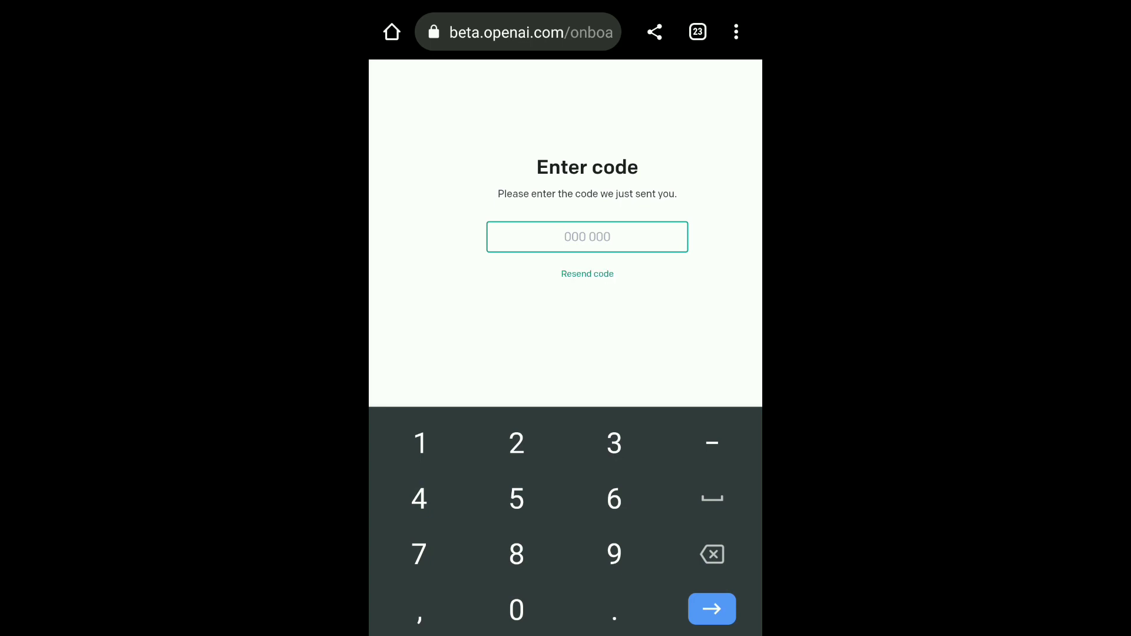
{"action": "type", "text": "212 24"}
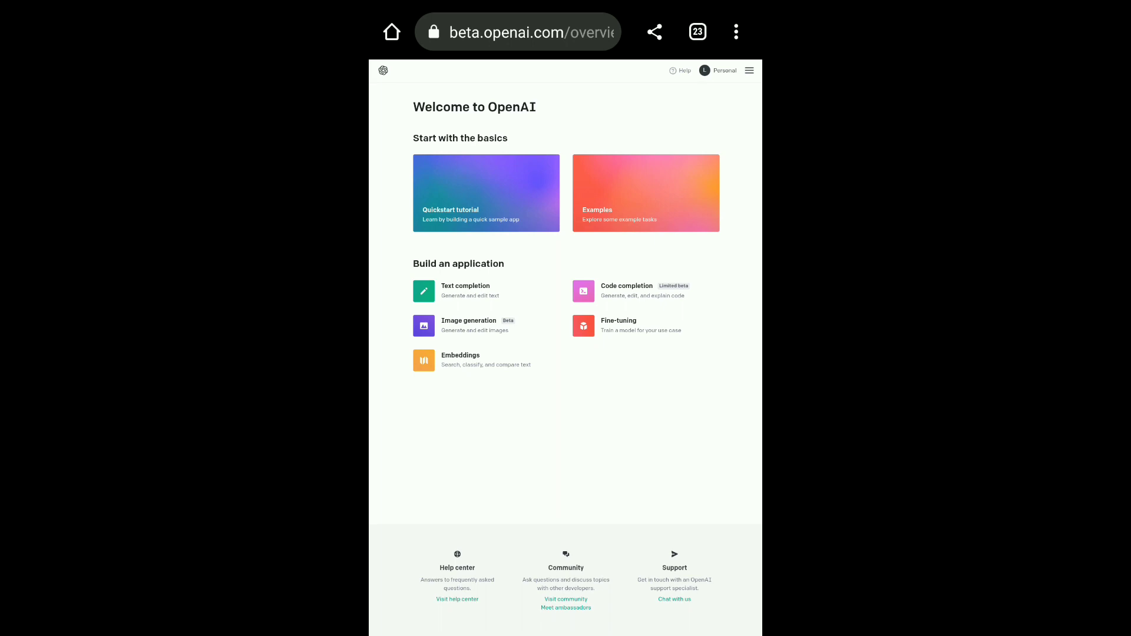
Go to chat.openai.com in Chrome, reaching the ChatGPT login page.
{"action": "left_click", "coordinate": [518, 32]}
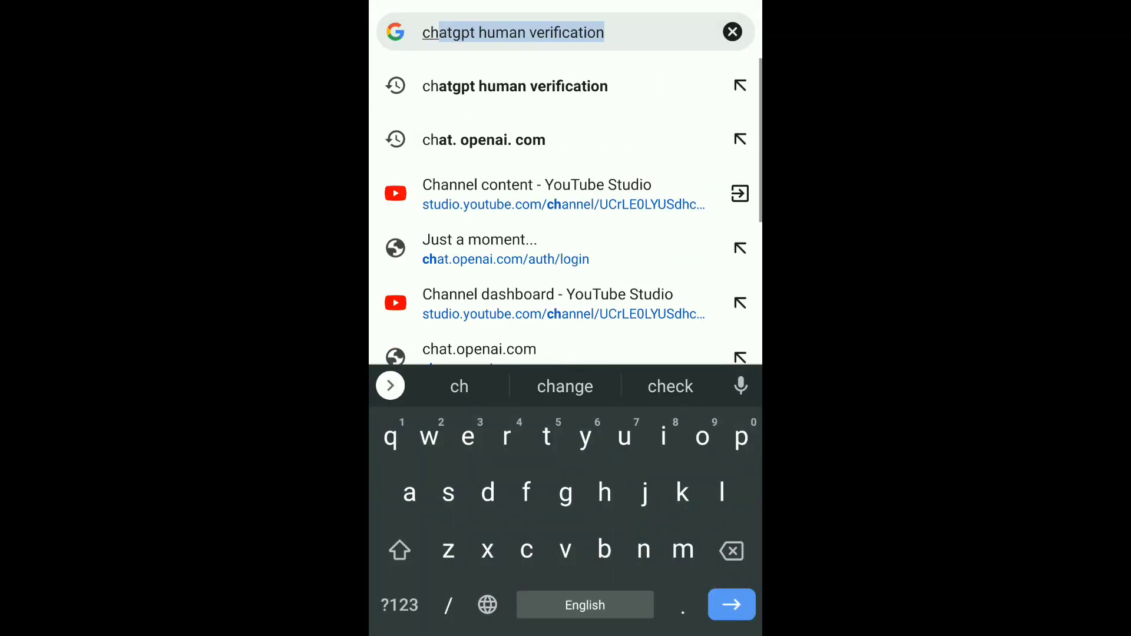
{"action": "type", "text": "at.openai.c"}
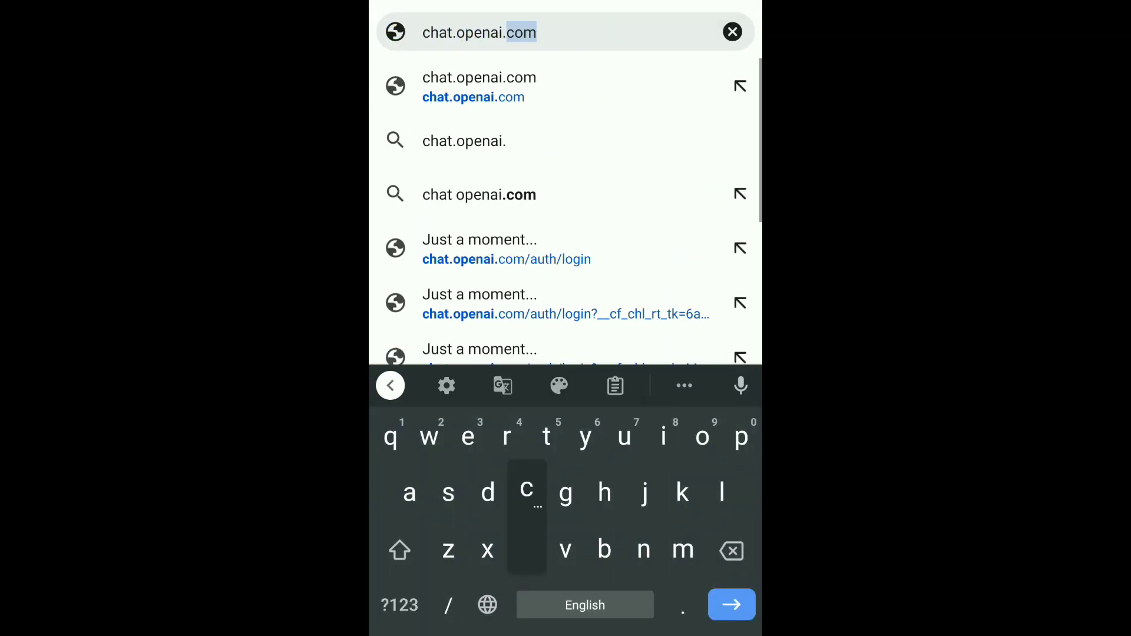
{"action": "type", "text": "om/"}
{"action": "key", "text": "Return"}
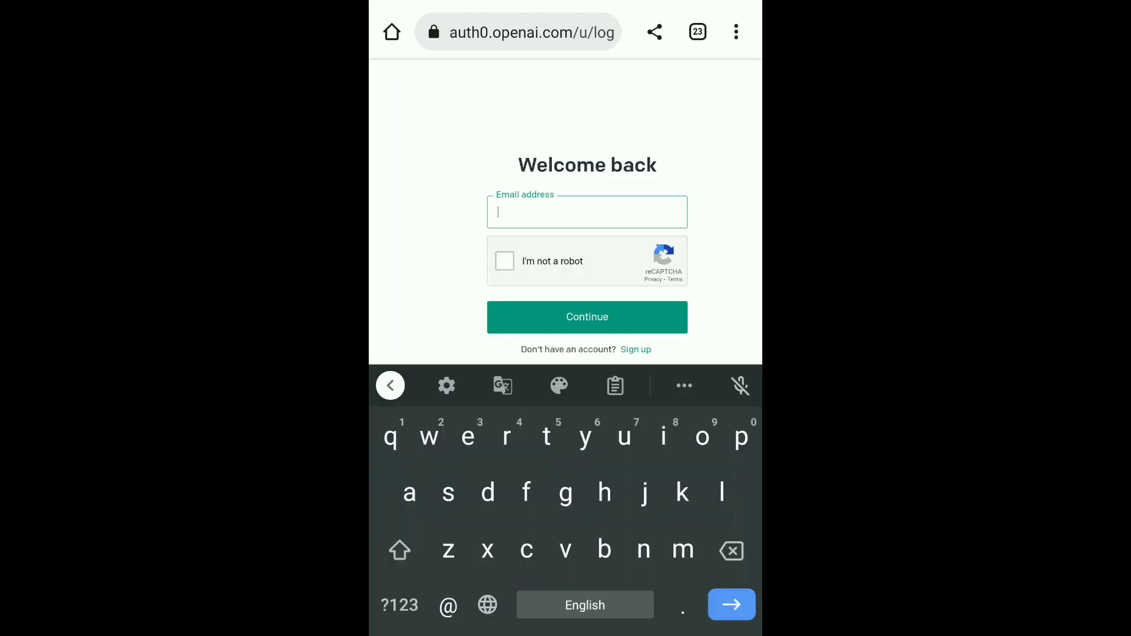
{"action": "type", "text": "ho"}
Autofill the saved email, pass the car image check and continue to the password step.
{"action": "left_click", "coordinate": [586, 165]}
{"action": "left_click", "coordinate": [505, 259]}
{"action": "left_click", "coordinate": [583, 196]}
{"action": "left_click", "coordinate": [664, 196]}
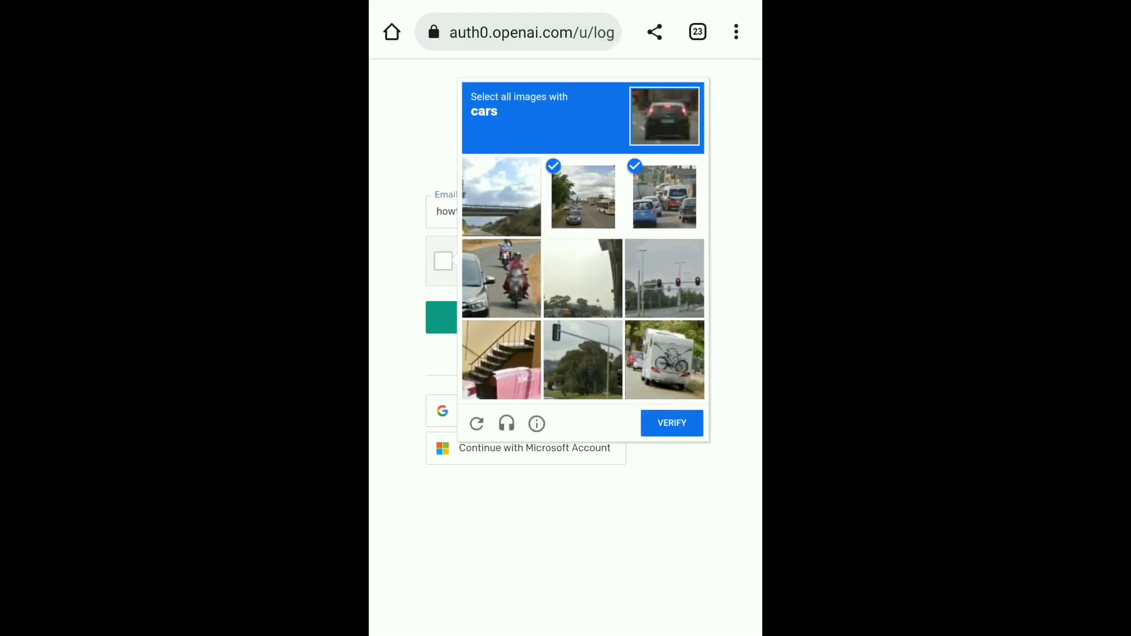
{"action": "left_click", "coordinate": [501, 278]}
{"action": "left_click", "coordinate": [671, 423]}
{"action": "left_click", "coordinate": [526, 317]}
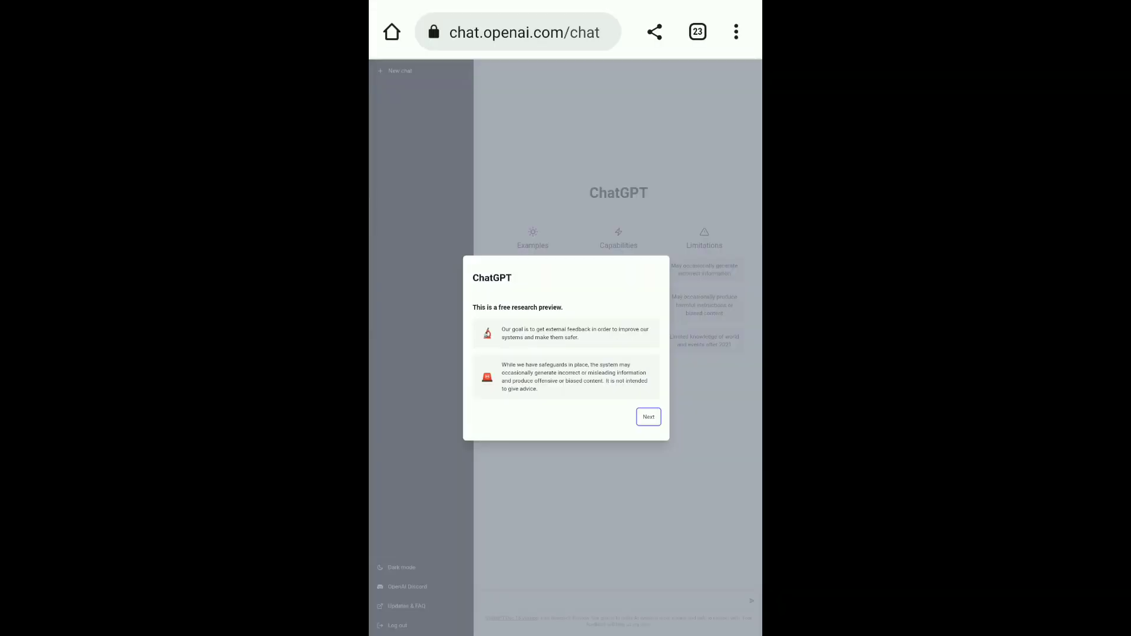
Step through the data collection and feedback notices and finish the intro to reach the chat page.
{"action": "left_click", "coordinate": [649, 417]}
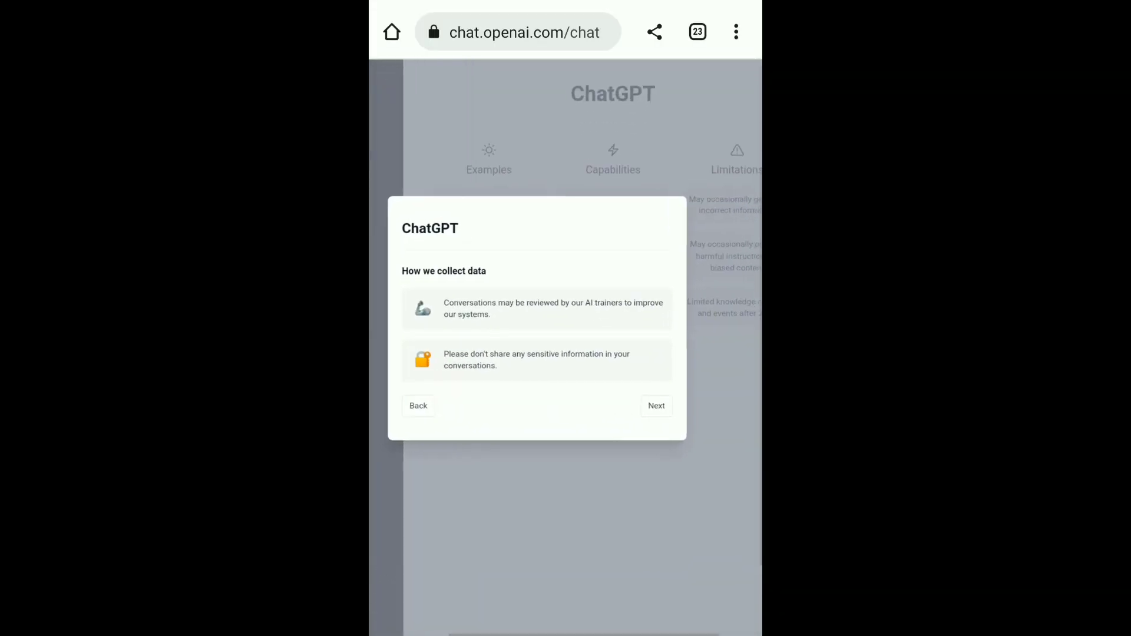
{"action": "left_click", "coordinate": [656, 409]}
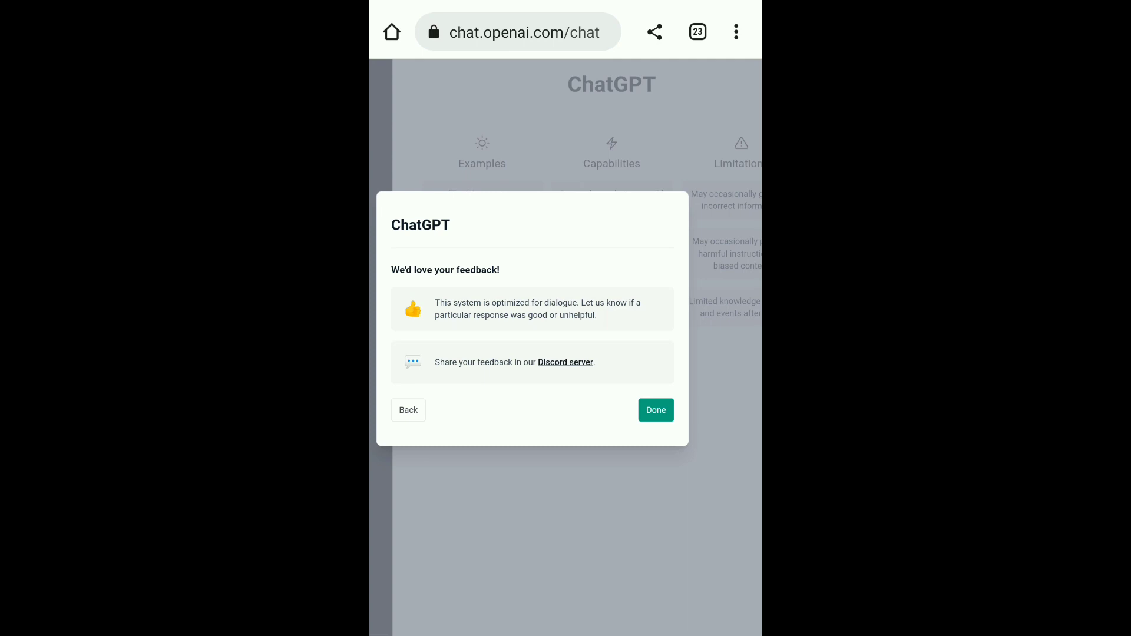
{"action": "left_click", "coordinate": [655, 409]}
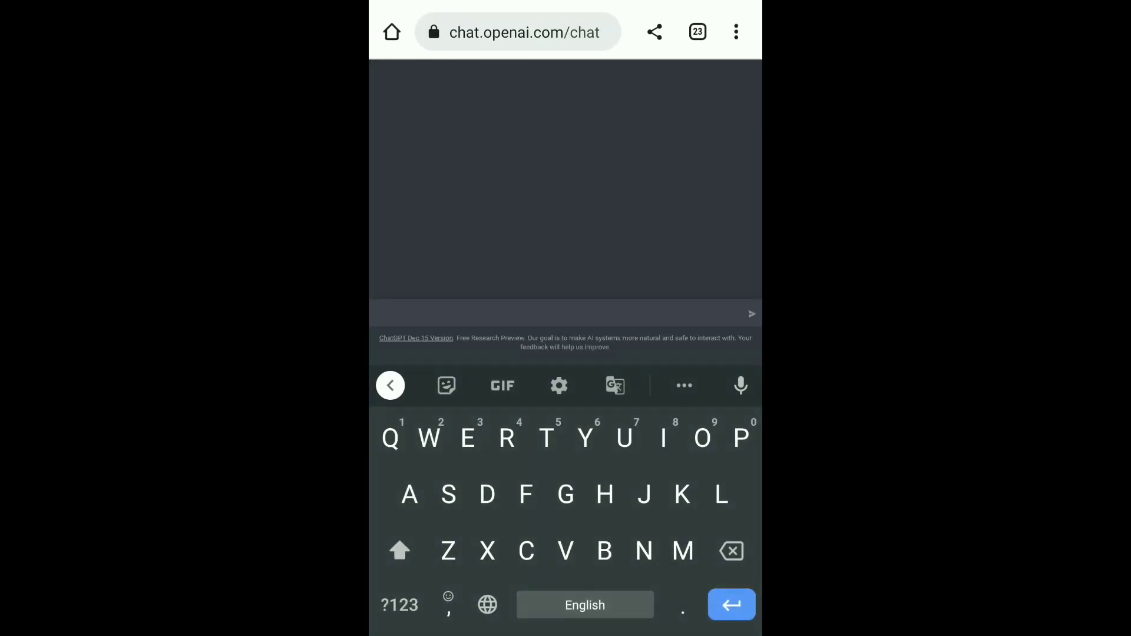
{"action": "type", "text": "Write an essay about mountains in 500 words"}
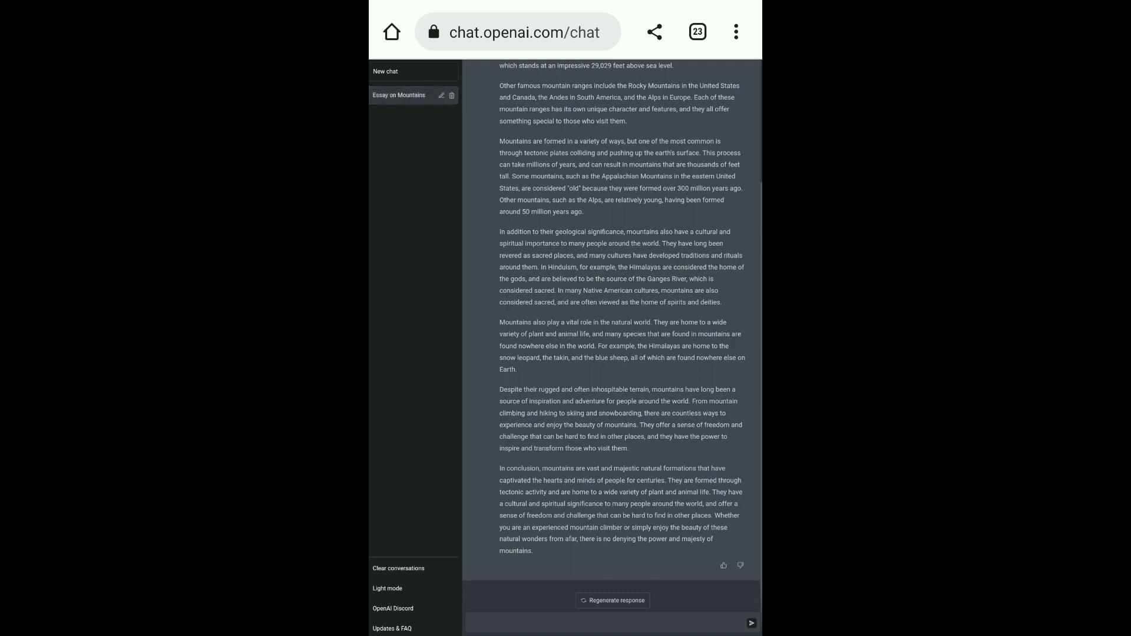
Focus the message box to write a follow-up after the mountains essay.
{"action": "left_click", "coordinate": [601, 623]}
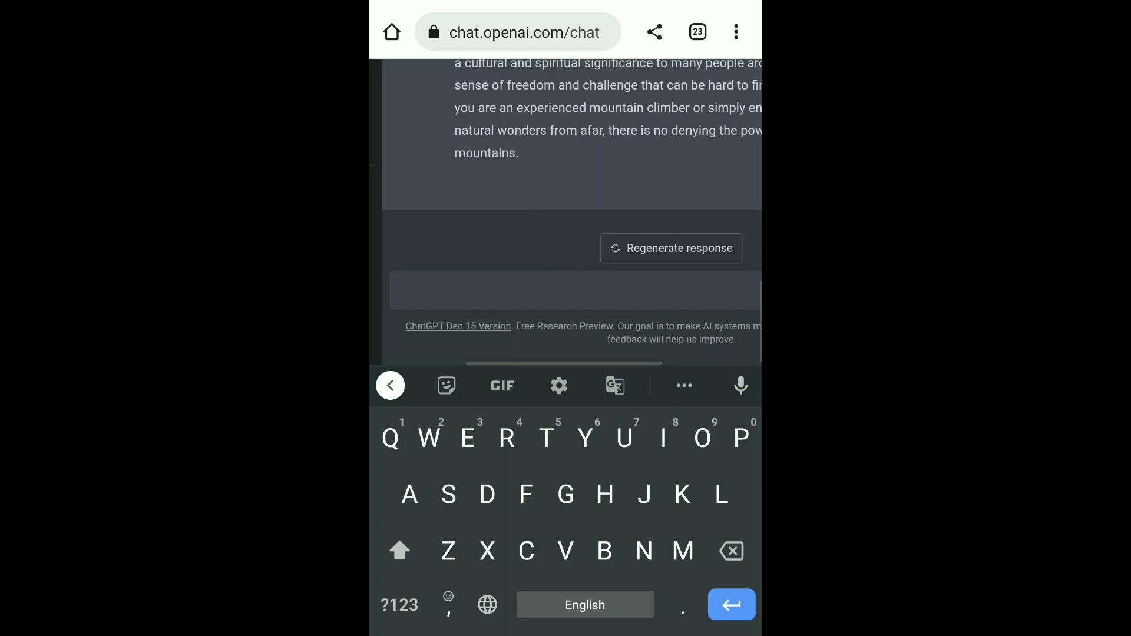
{"action": "type", "text": "Summarise above "}
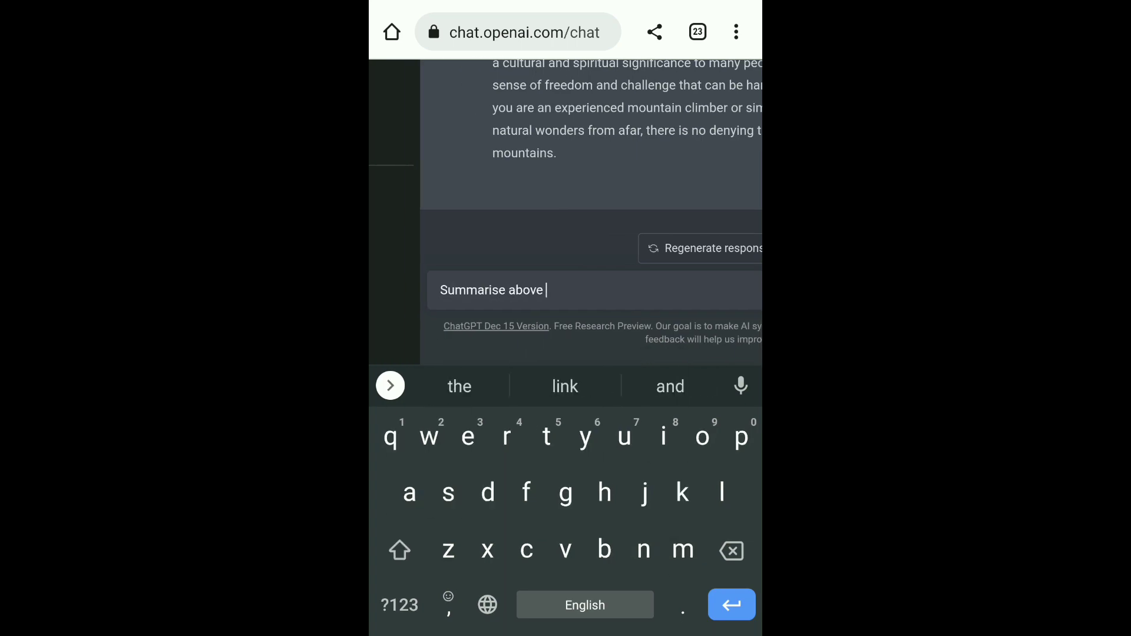
{"action": "type", "text": "eassy"}
Send 'Summarise above essay' and get a short summary paragraph about mountains.
{"action": "key", "text": "Return"}
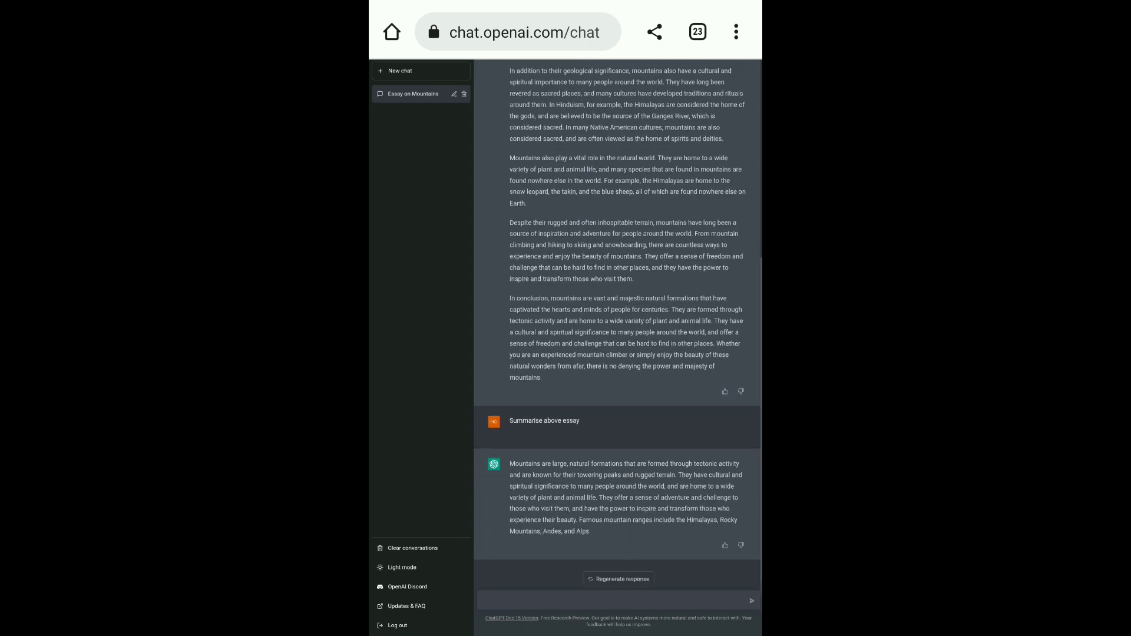
{"action": "scroll", "coordinate": [566, 353], "scroll_direction": "up", "scroll_amount": 5}
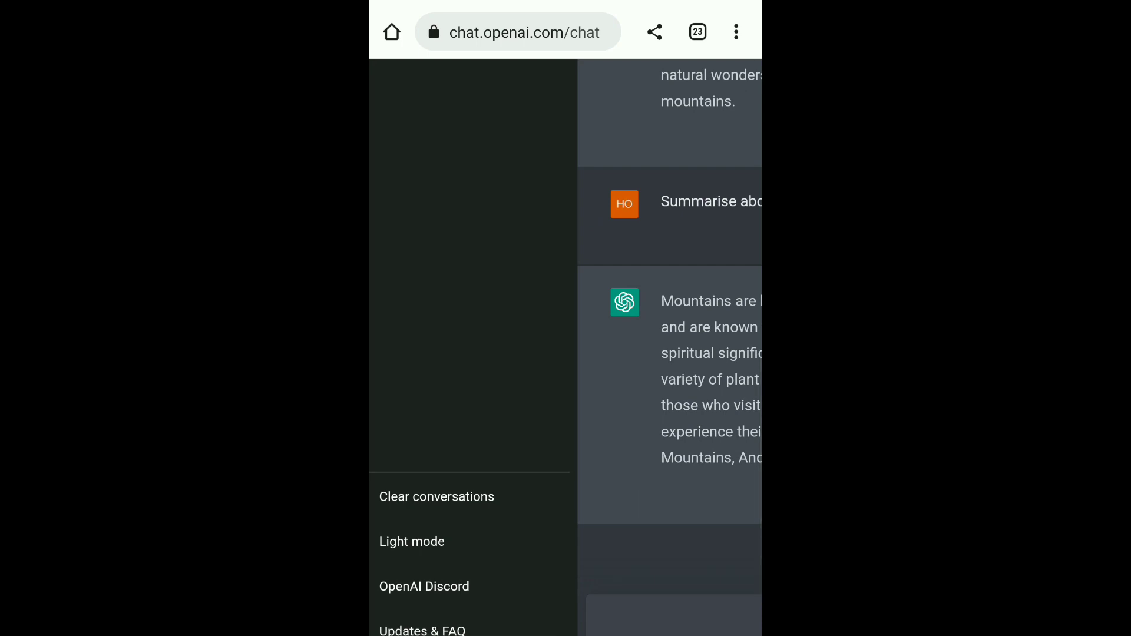
Clear all conversations, then send the question on how to be successful in my 20s.
{"action": "left_click", "coordinate": [437, 497]}
{"action": "left_click_drag", "start_coordinate": [411, 541], "coordinate": [445, 542]}
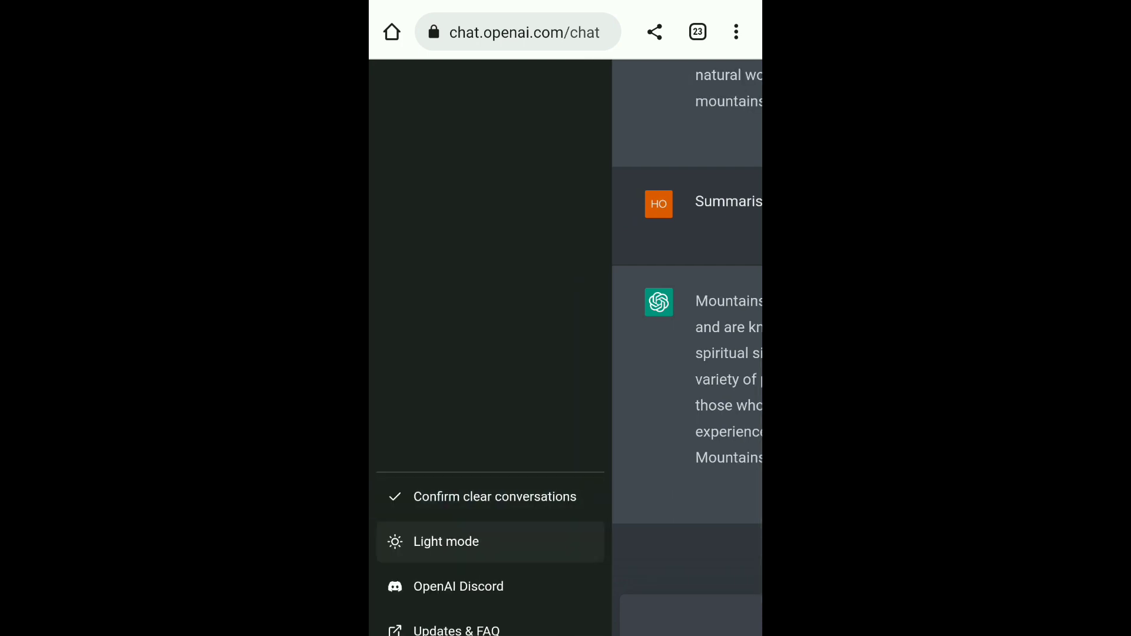
{"action": "left_click", "coordinate": [494, 496]}
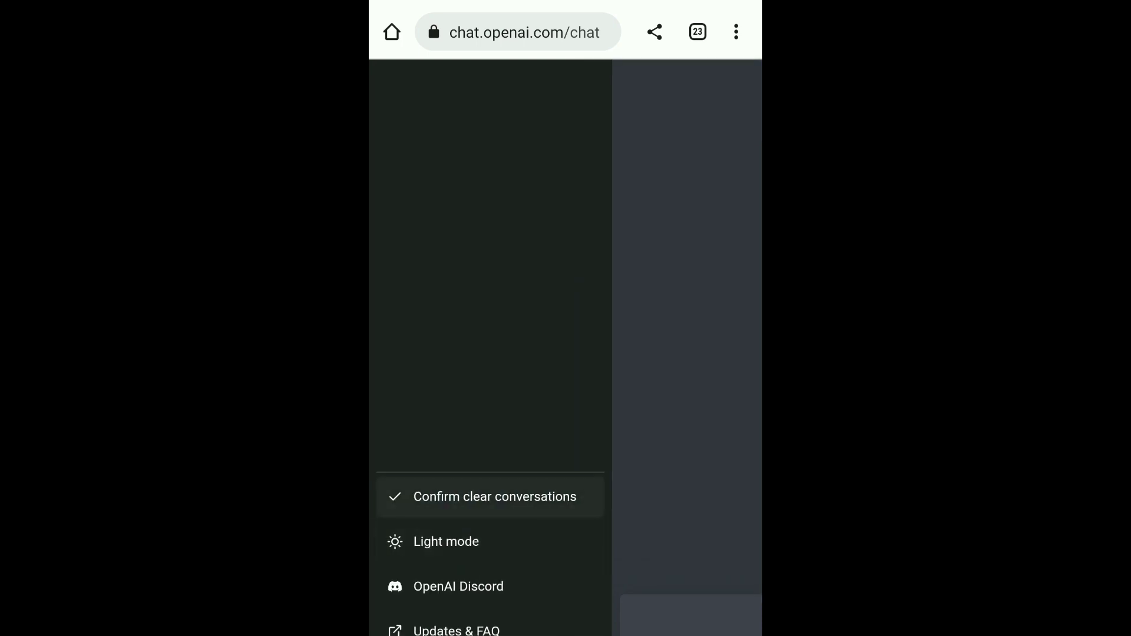
{"action": "scroll", "coordinate": [565, 353], "scroll_direction": "down", "scroll_amount": 5}
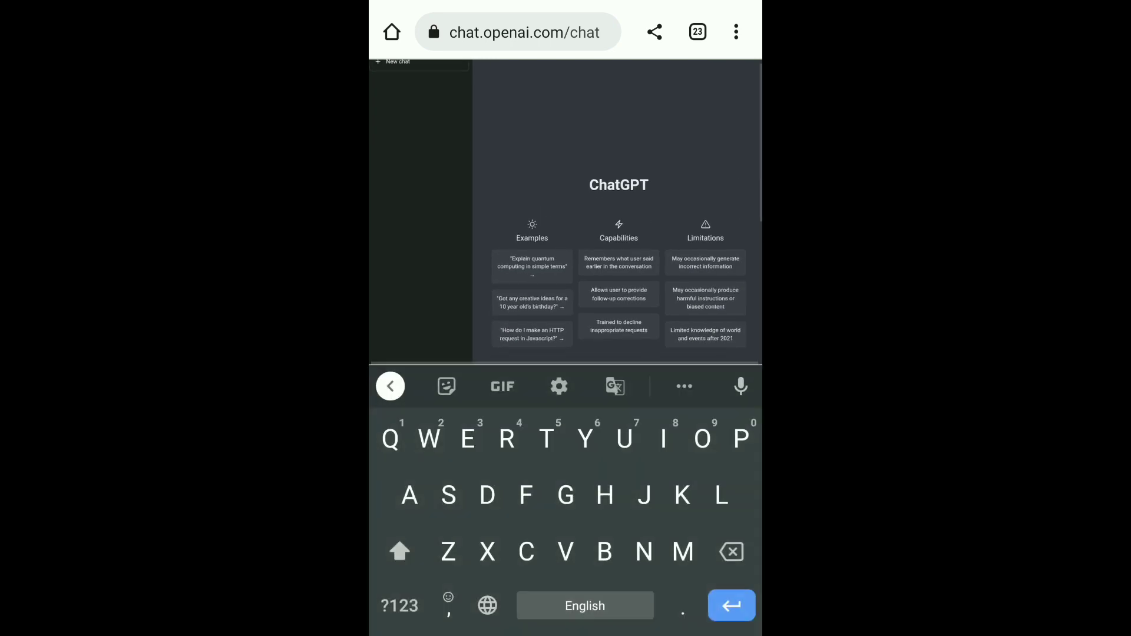
{"action": "type", "text": "How to be successful in my 20s"}
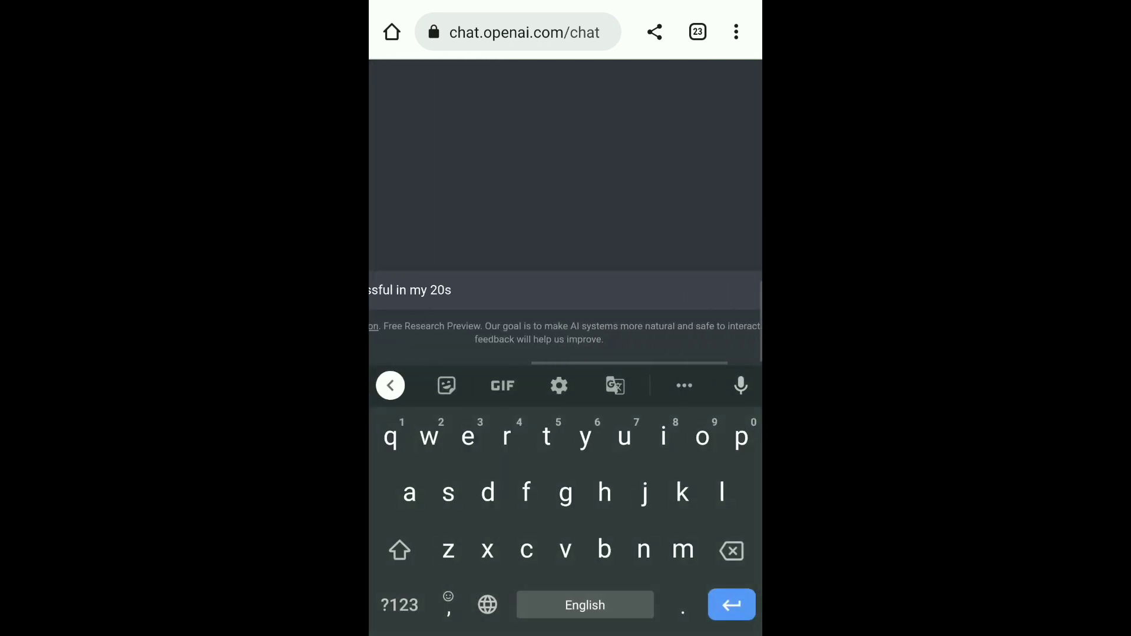
{"action": "left_click", "coordinate": [752, 328]}
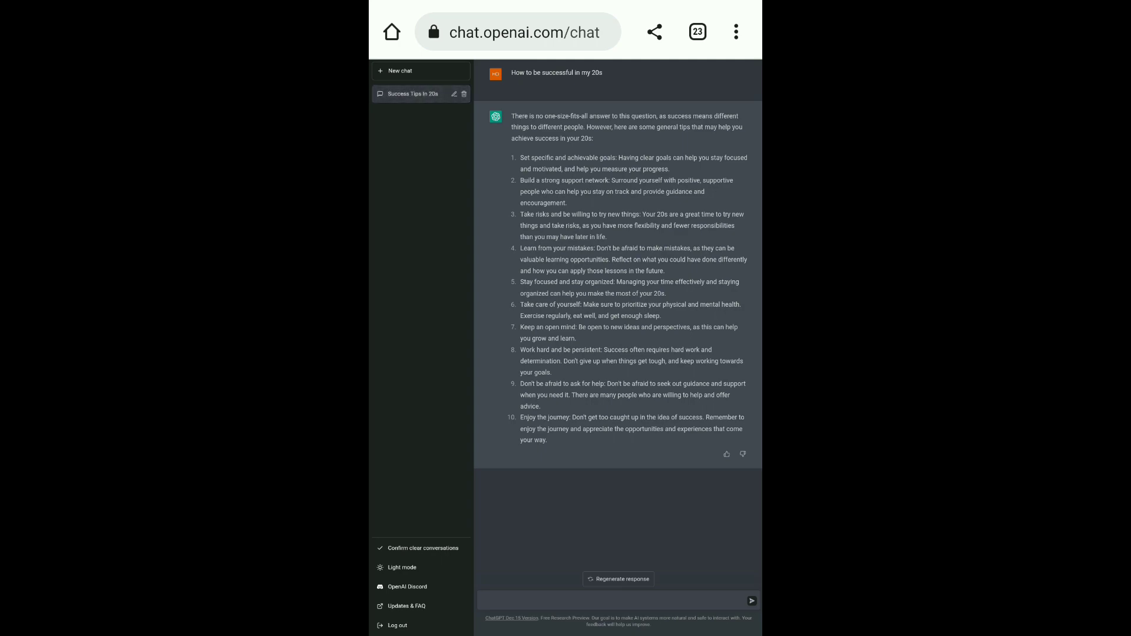
{"action": "scroll", "coordinate": [566, 348], "scroll_direction": "up", "scroll_amount": 5}
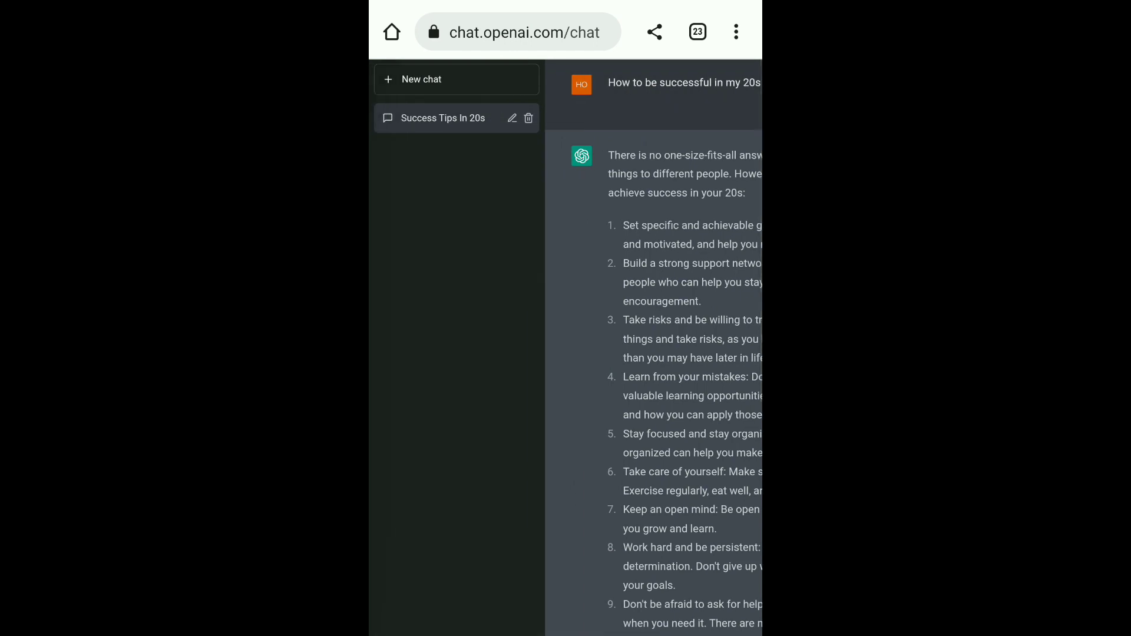
Start a new chat, then reopen and delete the Success Tips In 20s conversation.
{"action": "left_click", "coordinate": [422, 79]}
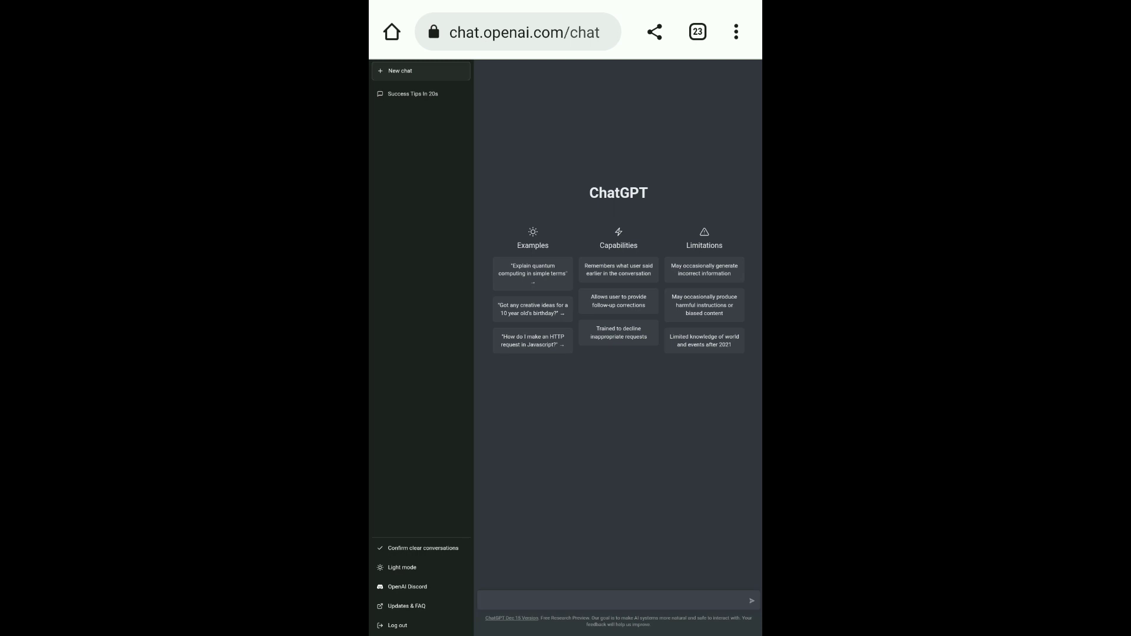
{"action": "left_click", "coordinate": [413, 94]}
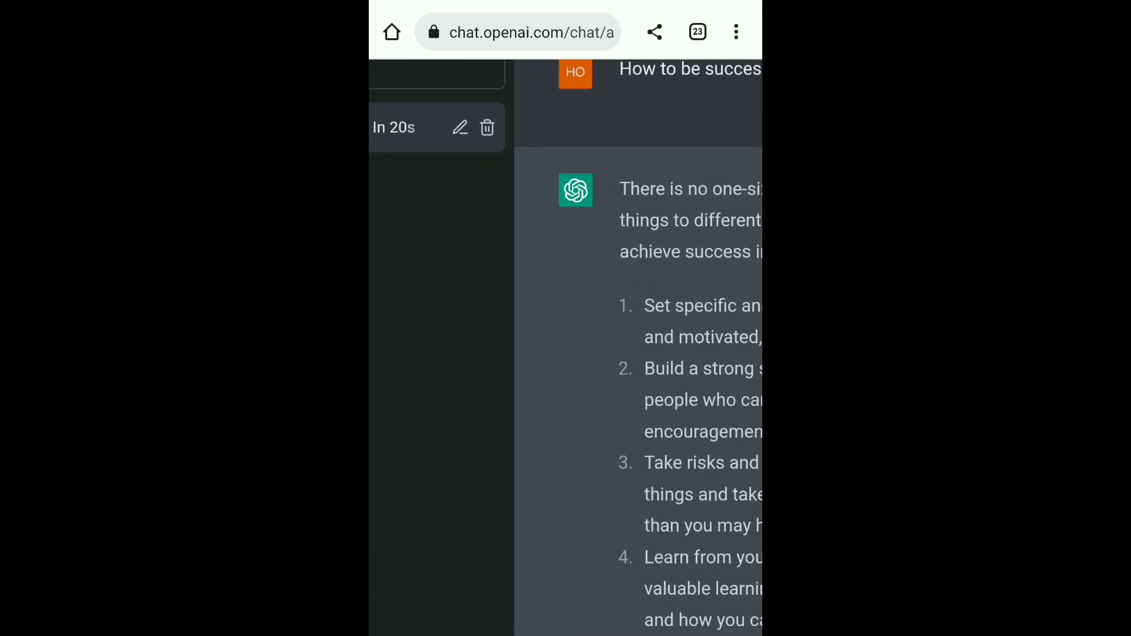
{"action": "left_click", "coordinate": [453, 94]}
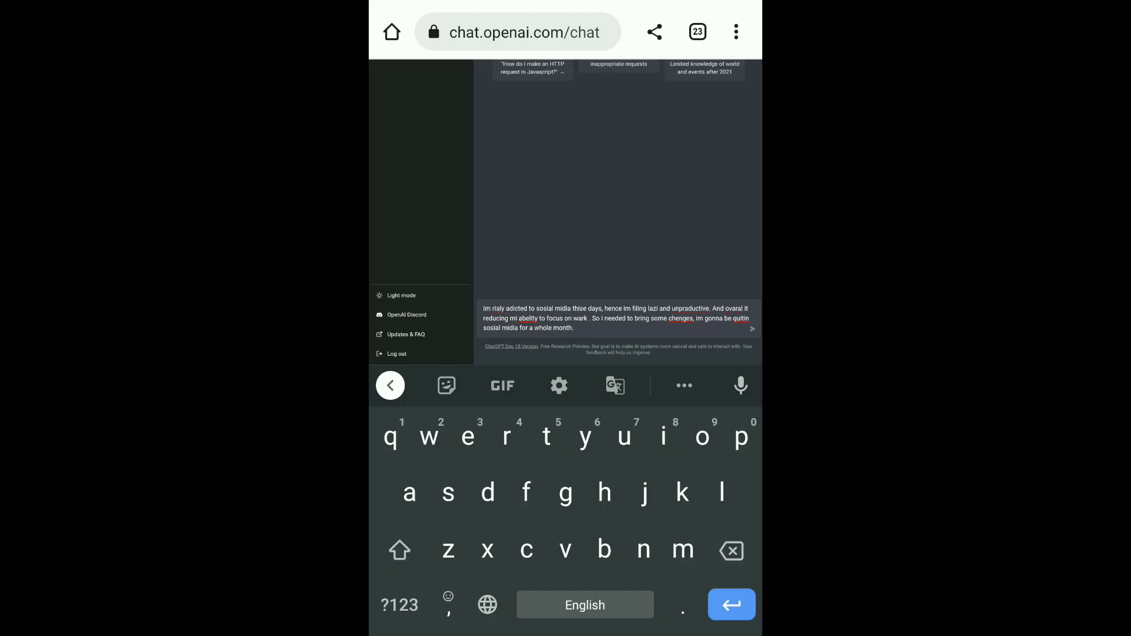
{"action": "type", "text": "Correct my english mi"}
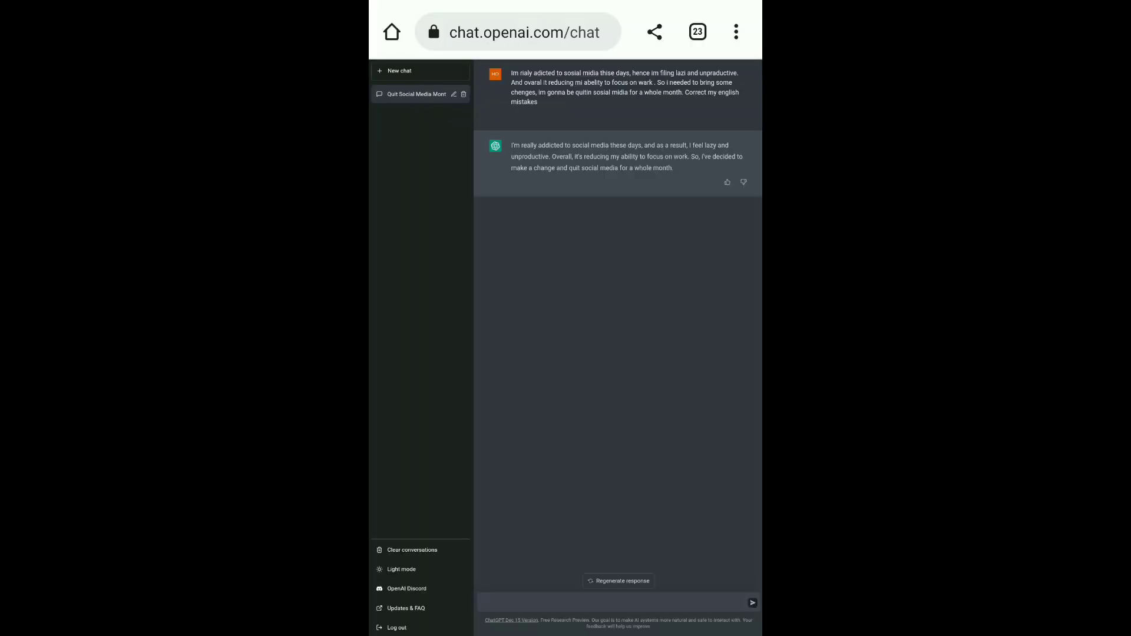
Send the Europe 5-best-places article request, then ask 'Make it longer' for an extended version.
{"action": "left_click", "coordinate": [610, 602]}
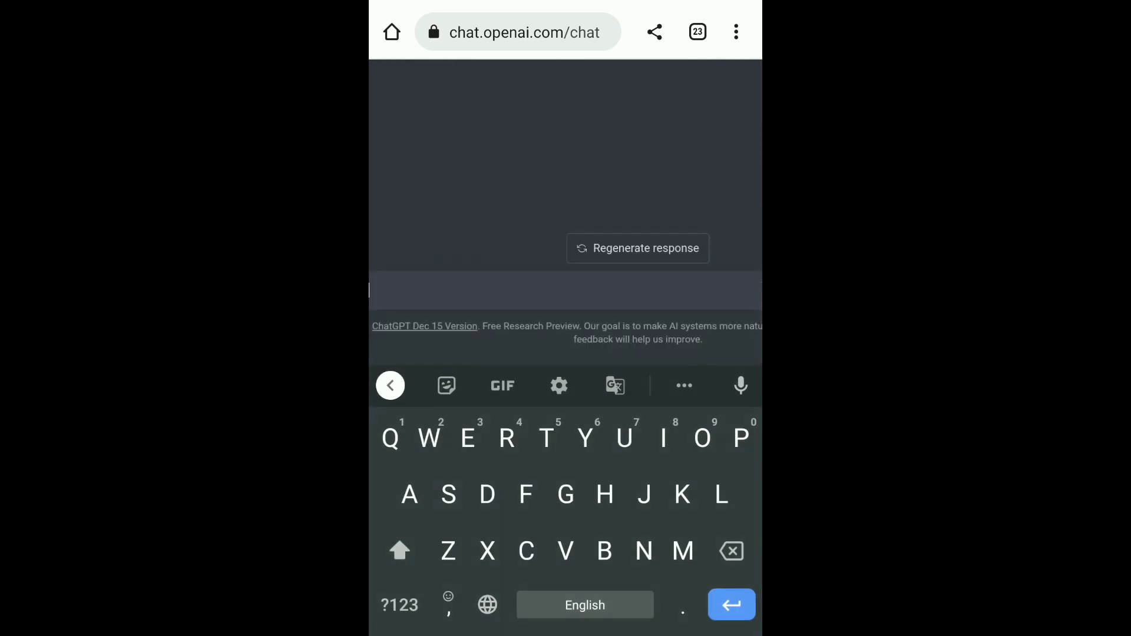
{"action": "type", "text": "Write an article about "}
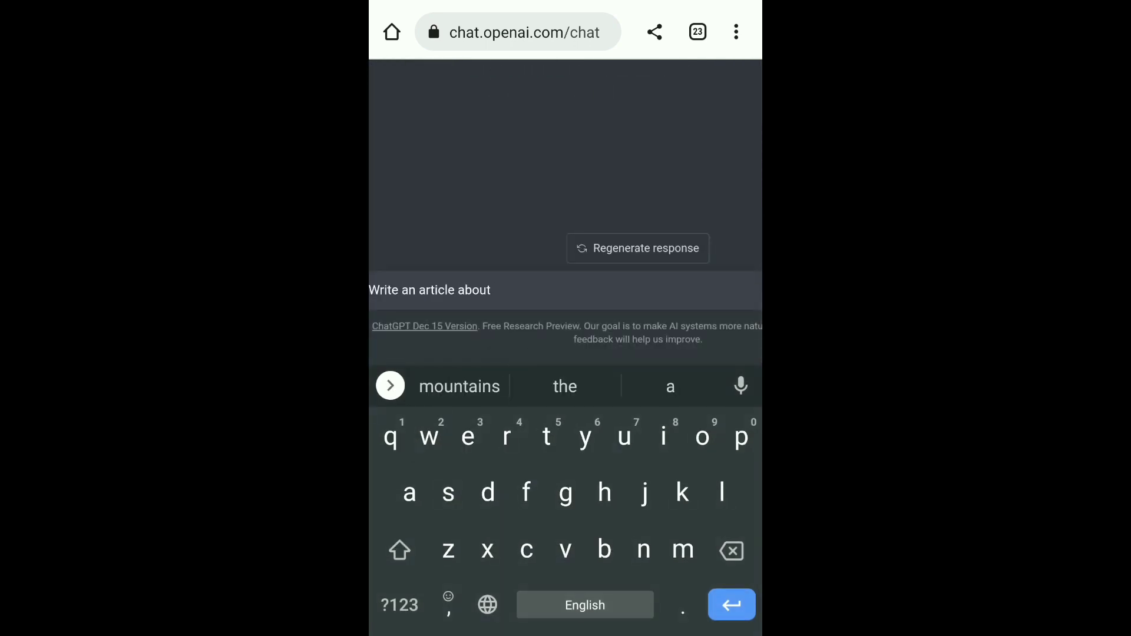
{"action": "type", "text": "5 best place to visit in Europe with p"}
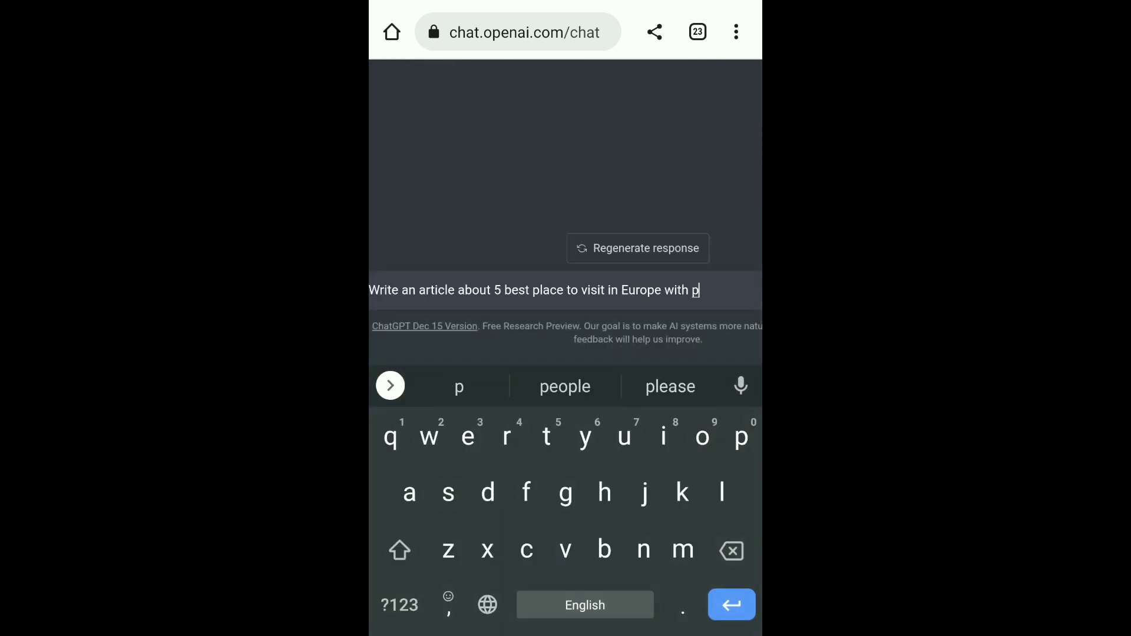
{"action": "type", "text": "ros and cons"}
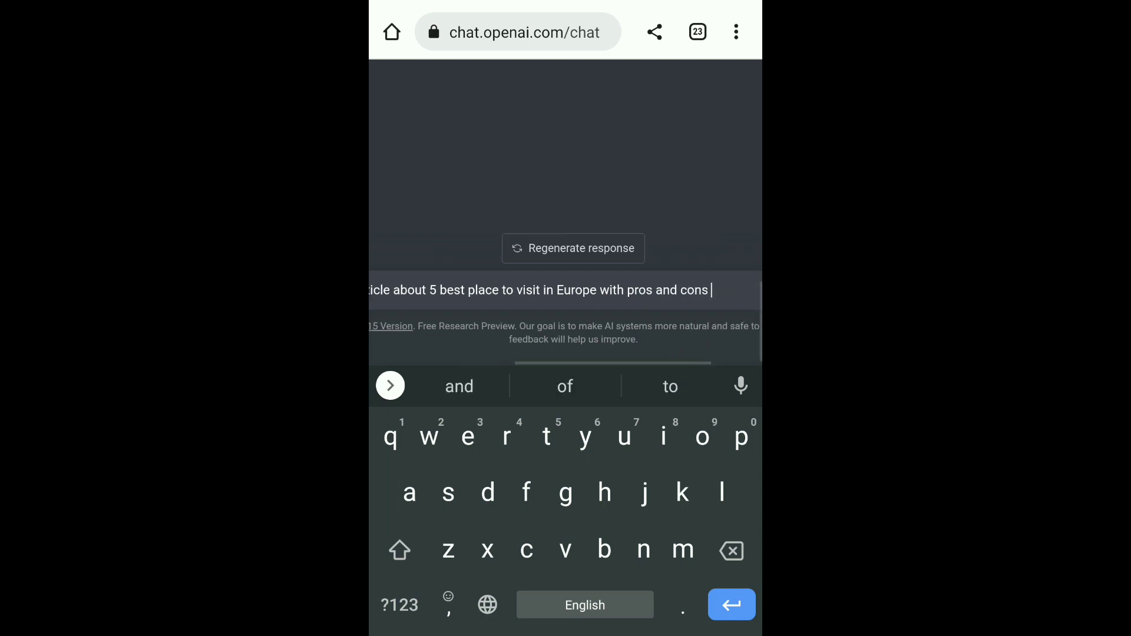
{"action": "key", "text": "Return"}
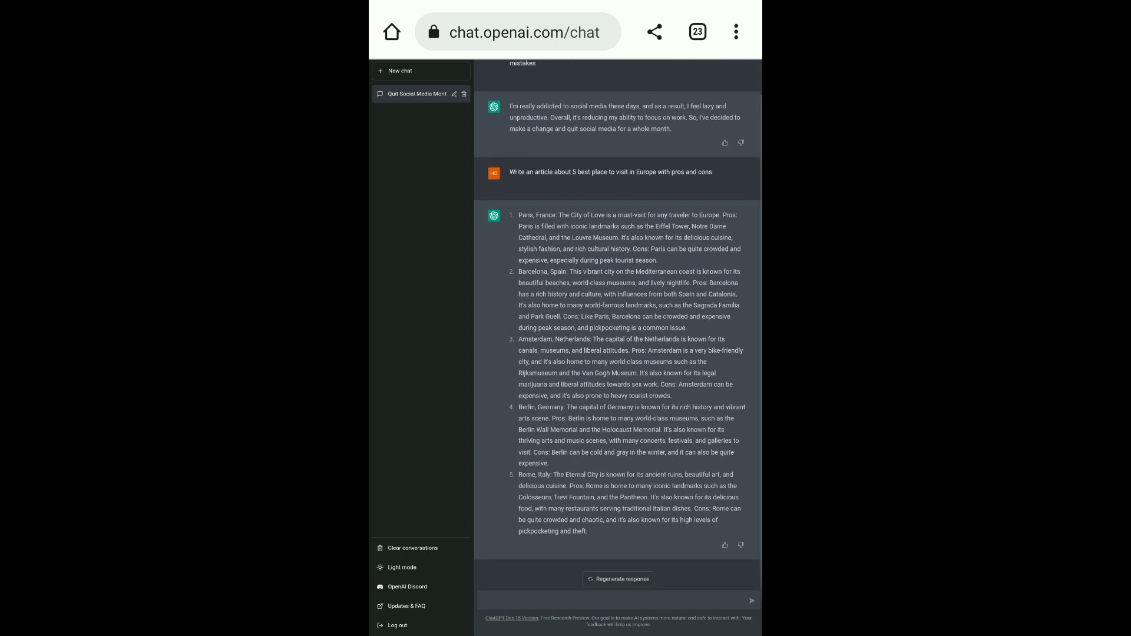
{"action": "left_click", "coordinate": [614, 600]}
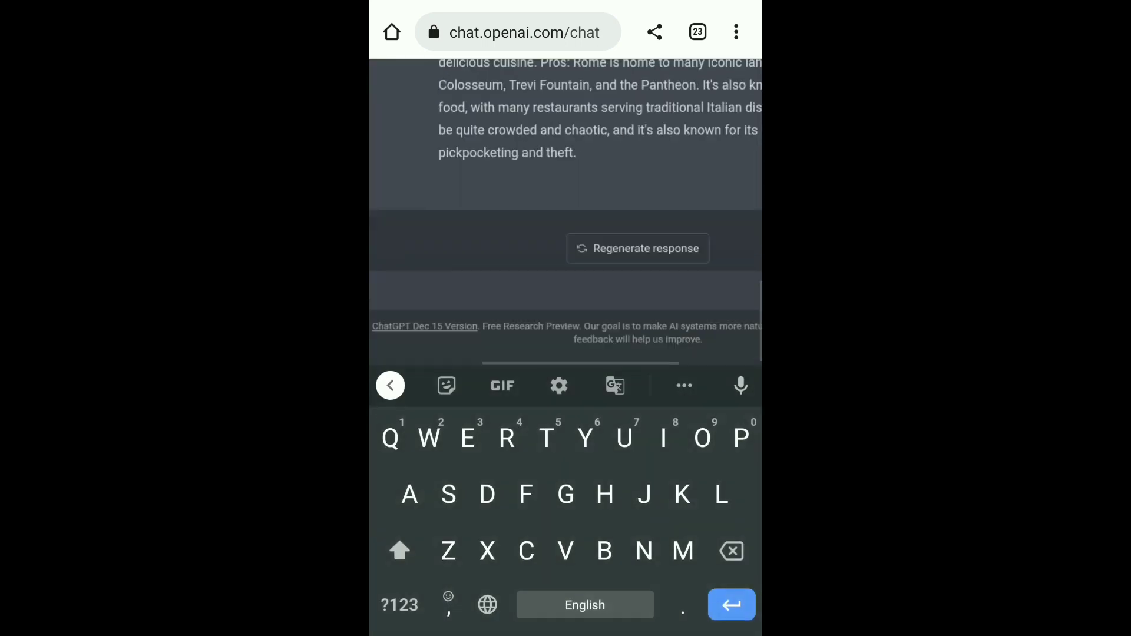
{"action": "type", "text": "Make it longer"}
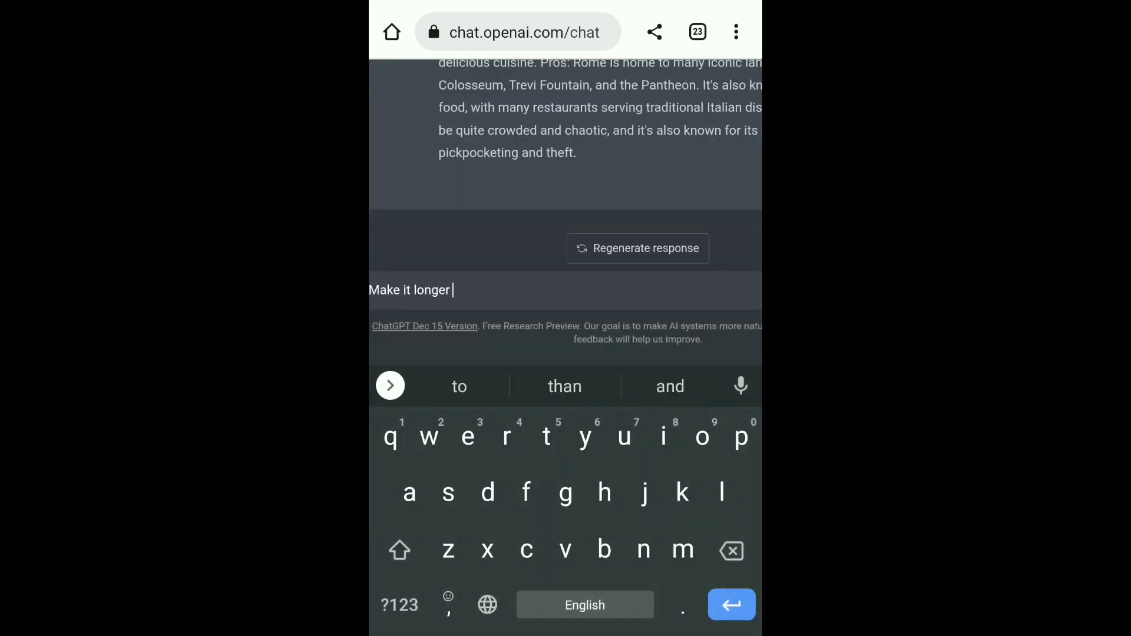
{"action": "key", "text": "Return"}
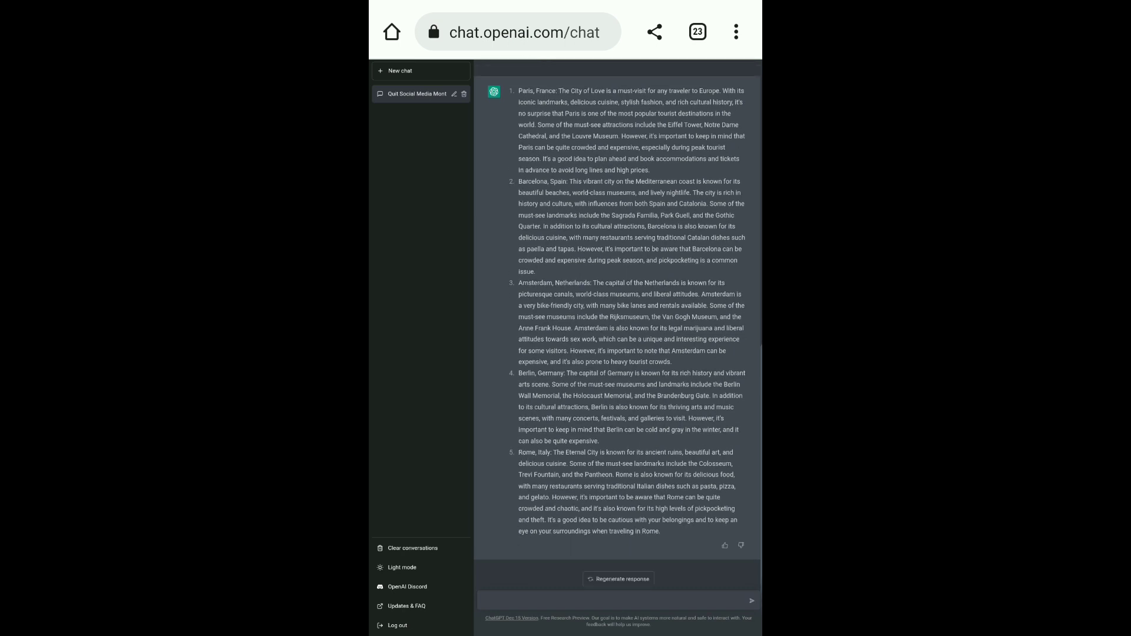
Delete the social media conversation and start composing the HTML layout prompt.
{"action": "left_click", "coordinate": [464, 94]}
{"action": "left_click", "coordinate": [453, 94]}
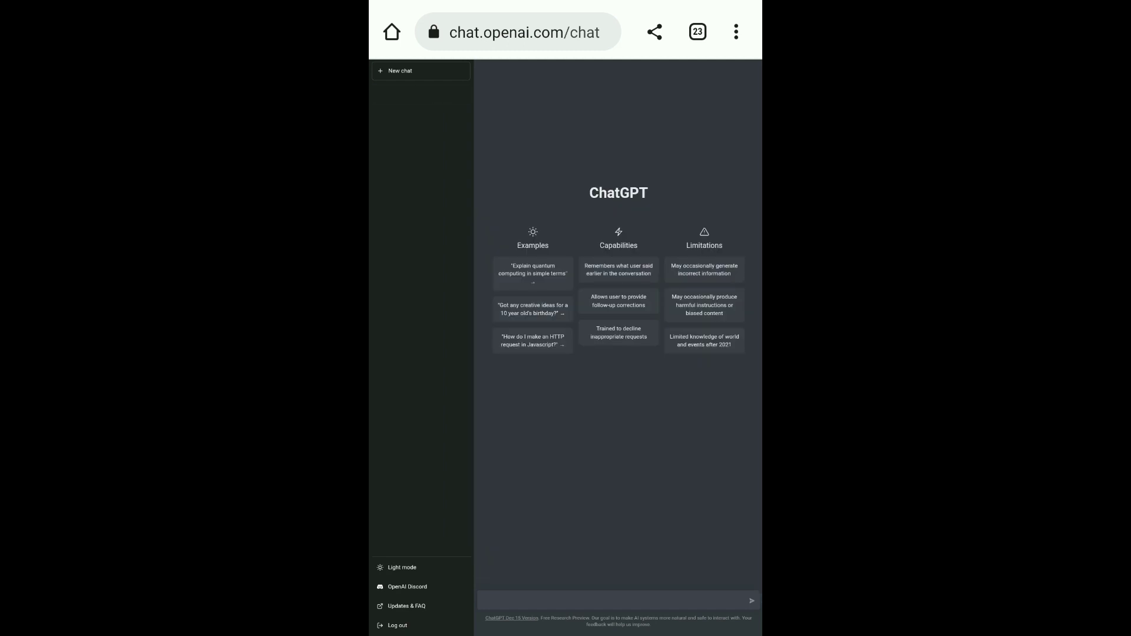
{"action": "left_click", "coordinate": [740, 384]}
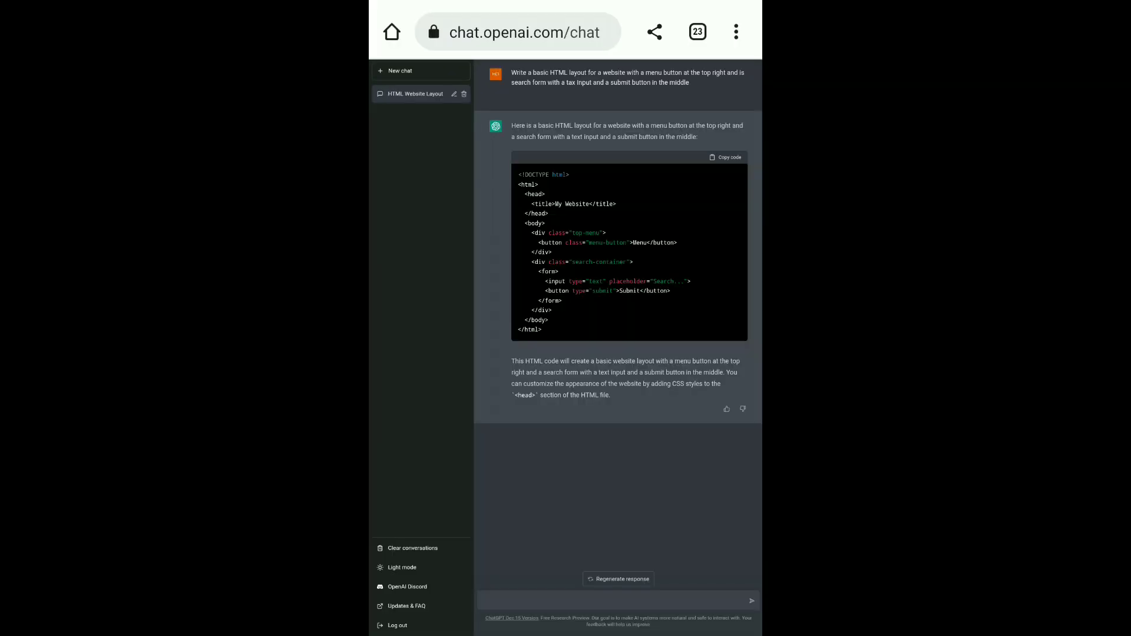
Start a blank chat and focus the message field for the horticulture supervisor job-application prompt.
{"action": "left_click", "coordinate": [399, 71]}
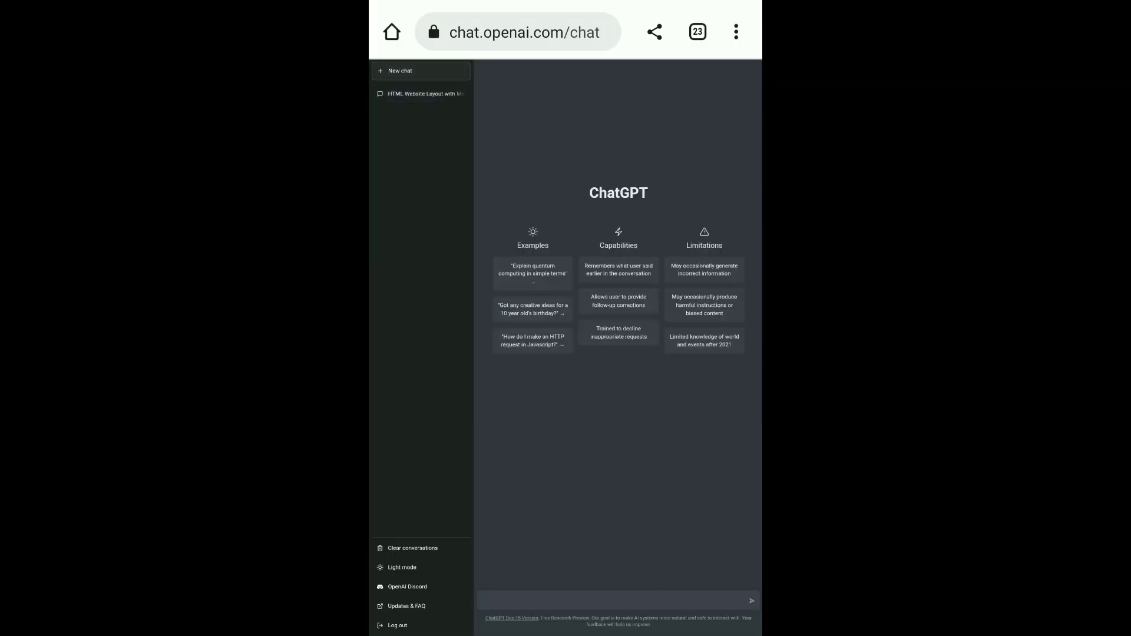
{"action": "left_click", "coordinate": [613, 601]}
Focus the message field to write the five YouTube weight-gain video ideas prompt.
{"action": "left_click", "coordinate": [614, 600]}
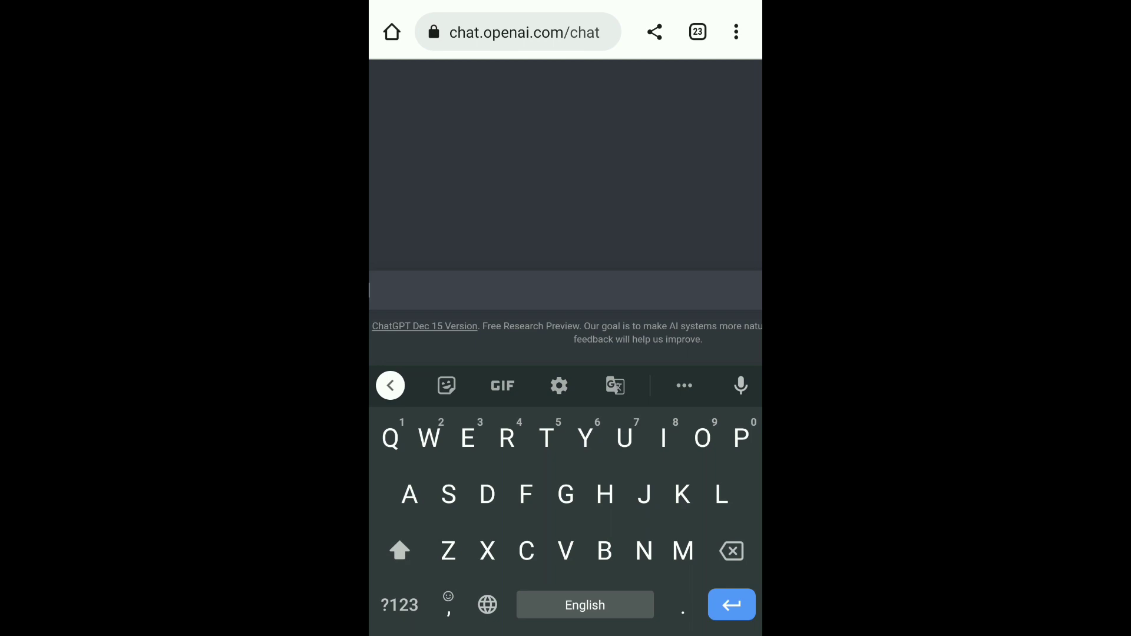
{"action": "type", "text": "Write 5 intre"}
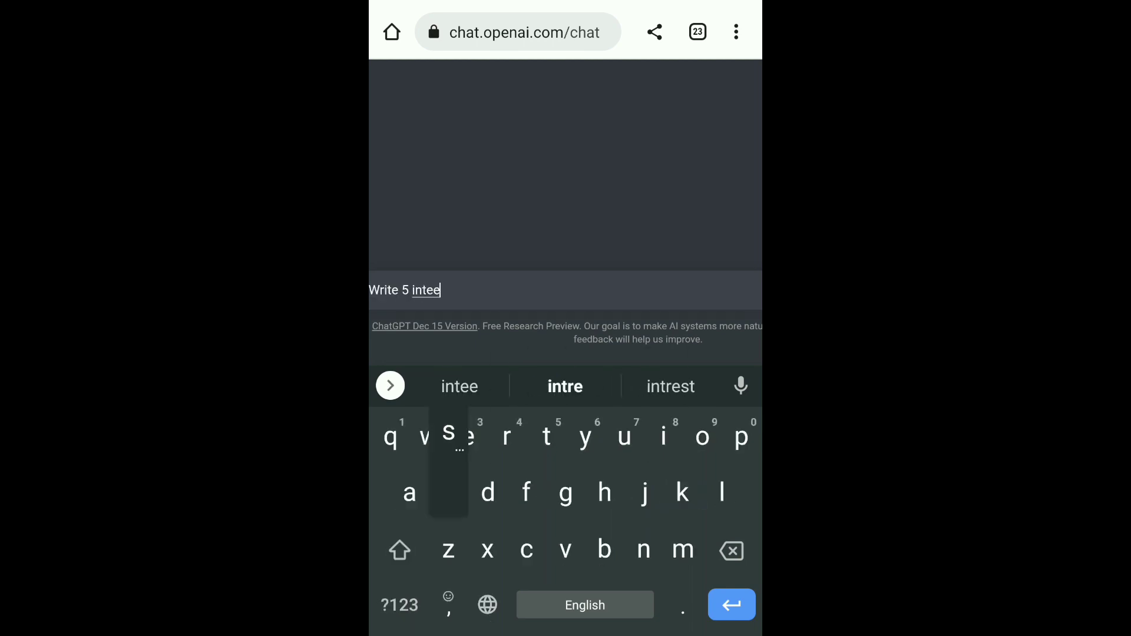
{"action": "type", "text": "sting youtube video ideas about weight g"}
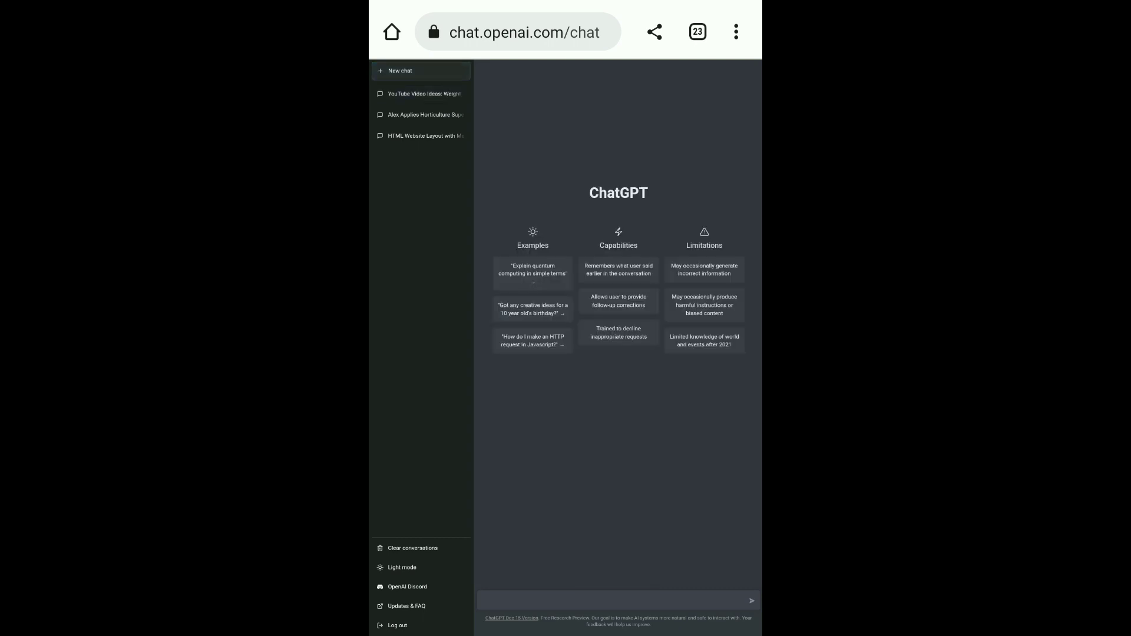
Send the story request about a girl and a kind homeless guy, then request 5 multiple-choice questions on it.
{"action": "left_click", "coordinate": [614, 601]}
{"action": "type", "text": "Write a st"}
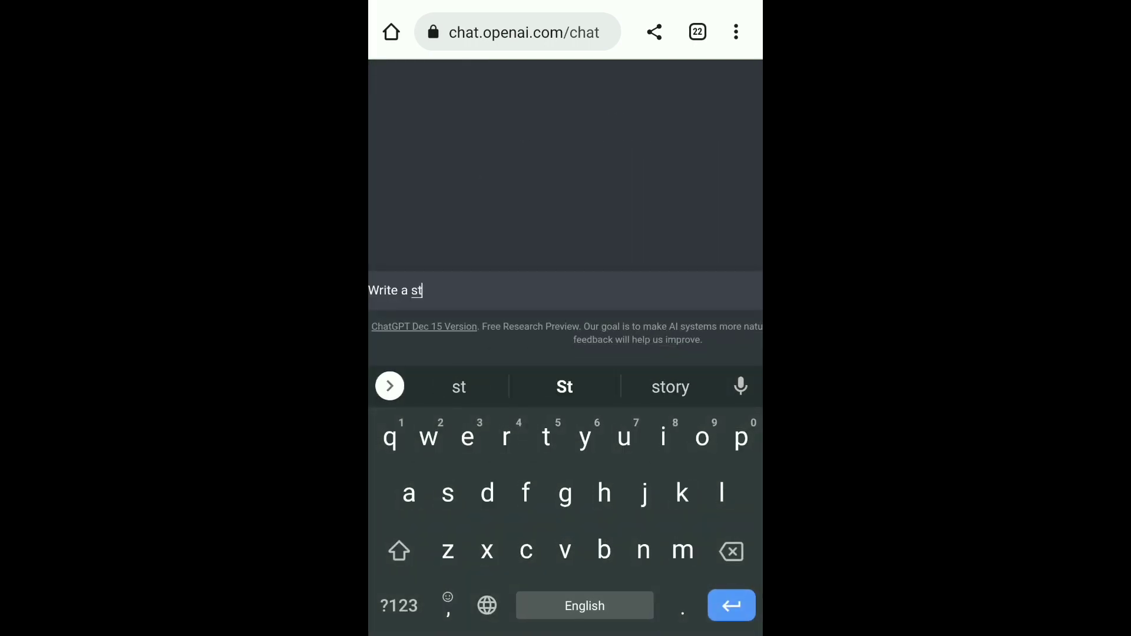
{"action": "type", "text": "ory about a beautiful girl who fel"}
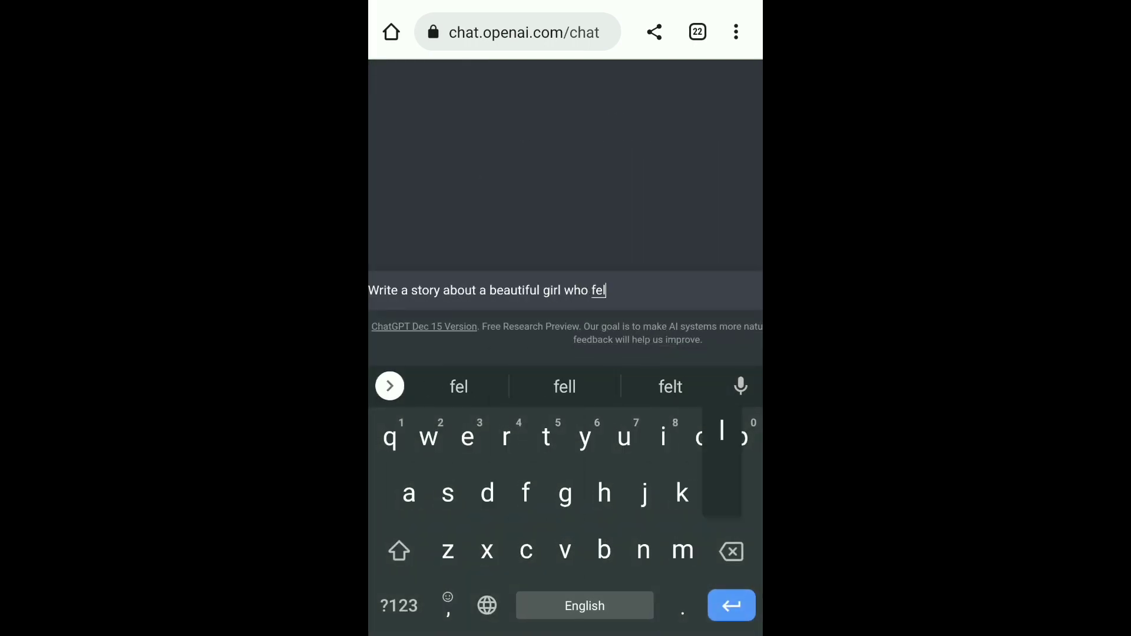
{"action": "type", "text": "l in love with a kind homeless guy"}
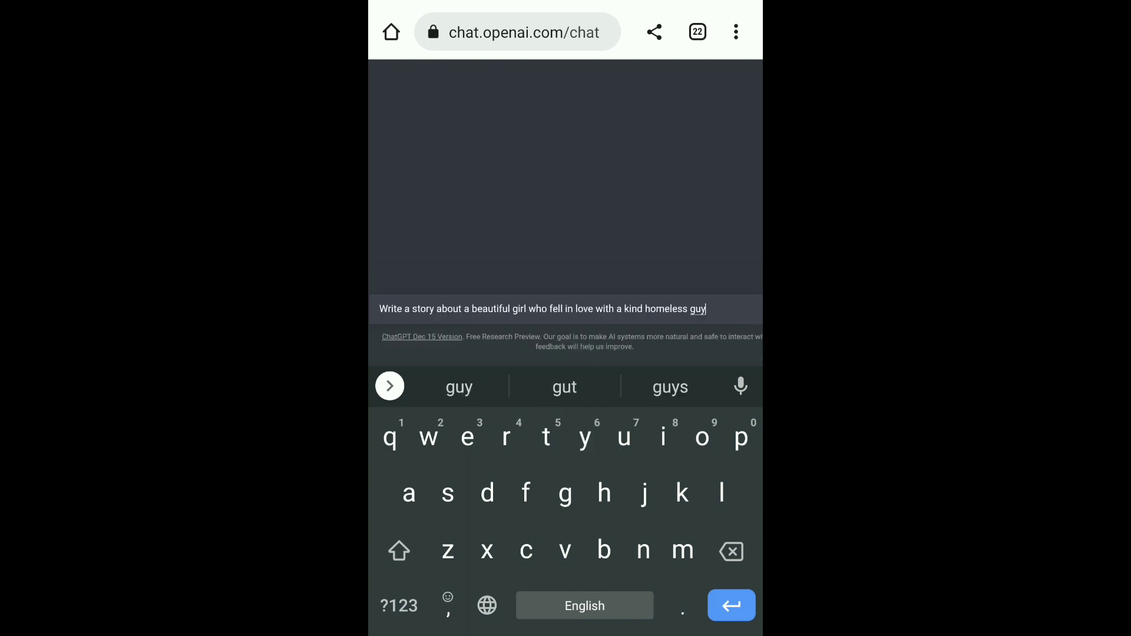
{"action": "key", "text": "Return"}
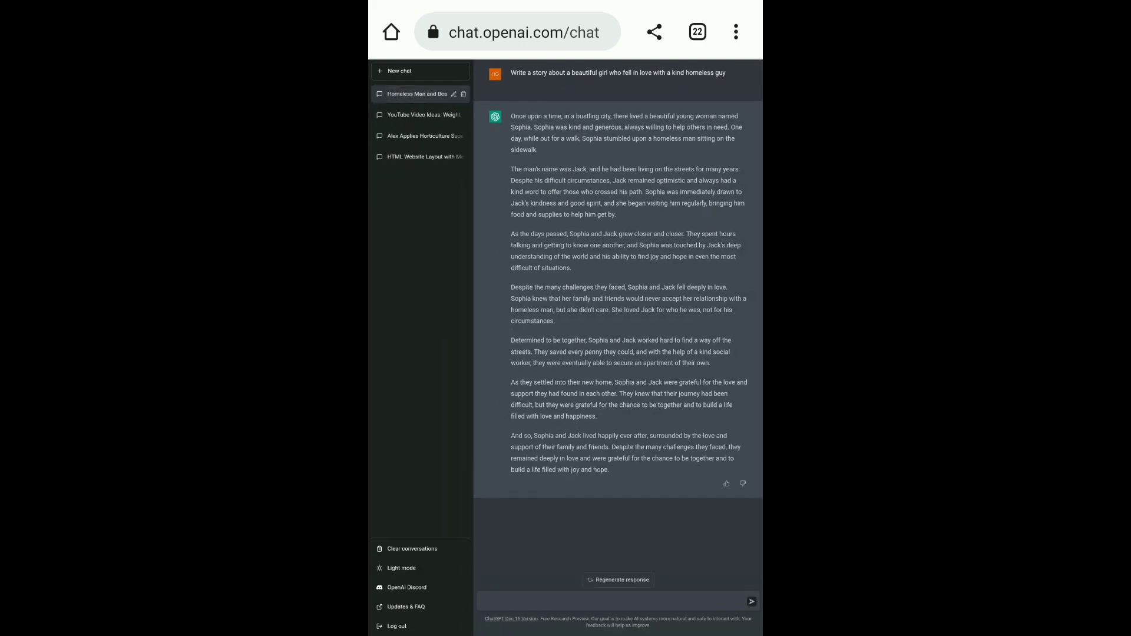
{"action": "left_click", "coordinate": [609, 601]}
{"action": "type", "text": "Wri"}
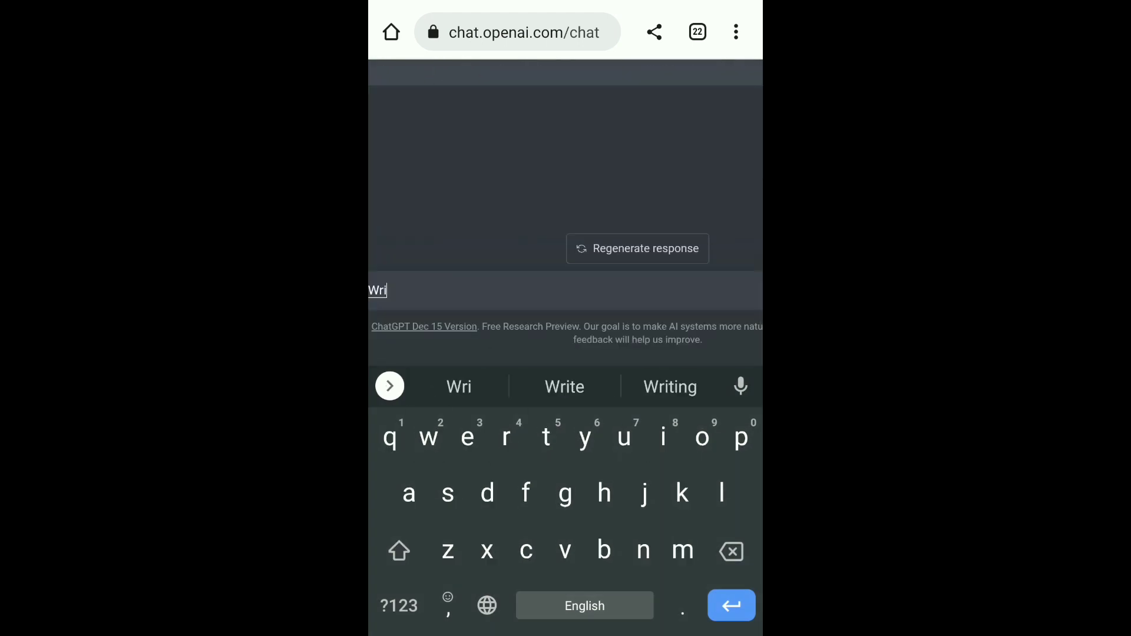
{"action": "type", "text": "te 5 intresting questions with 4 "}
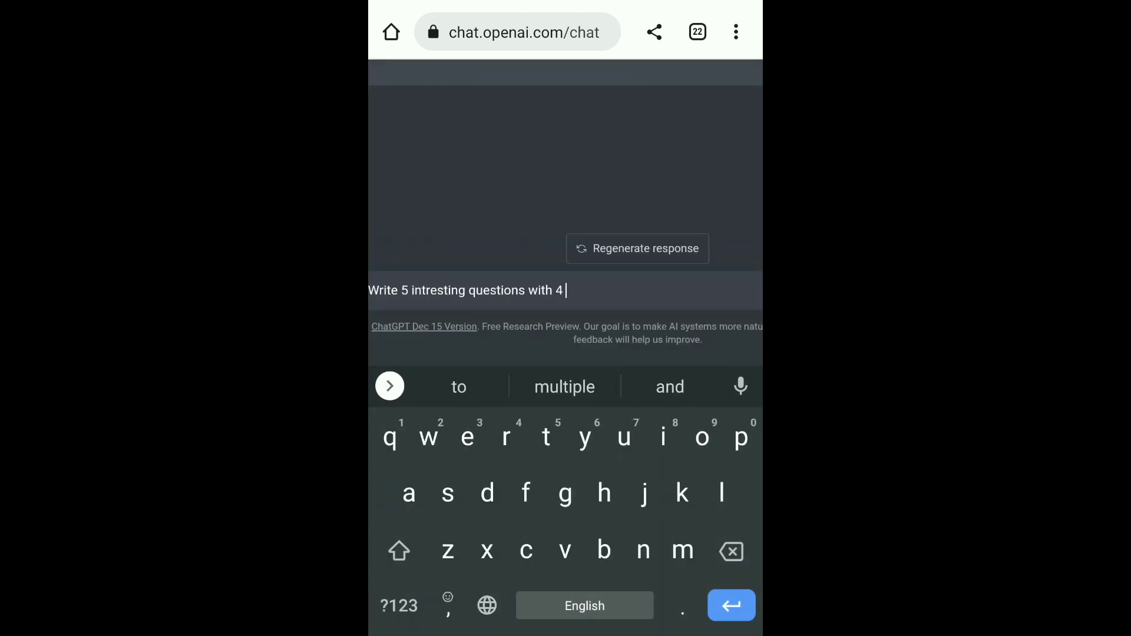
{"action": "type", "text": "multiple choice answers from the above story"}
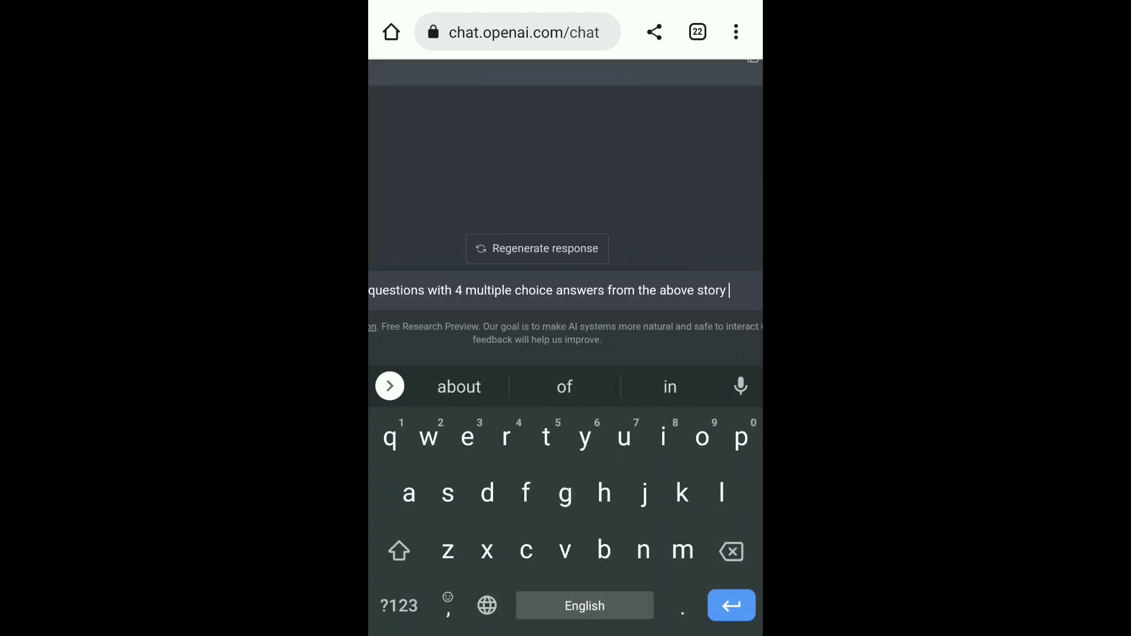
{"action": "key", "text": "Return"}
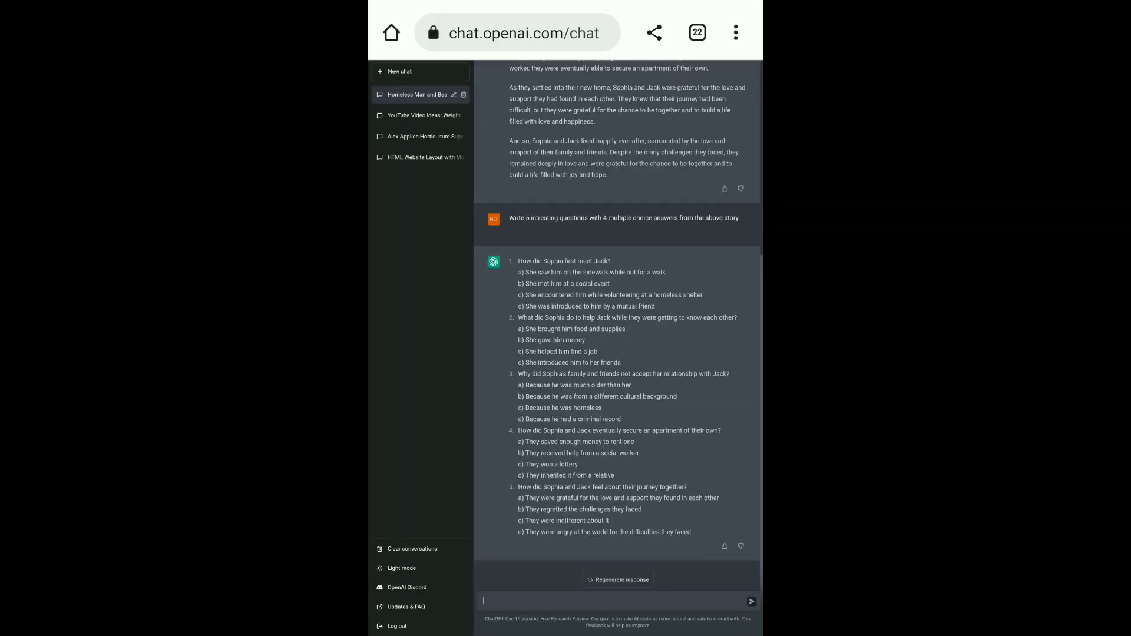
In a new chat, request five funny jokes to impress a crush at the New Year Party.
{"action": "left_click", "coordinate": [399, 71]}
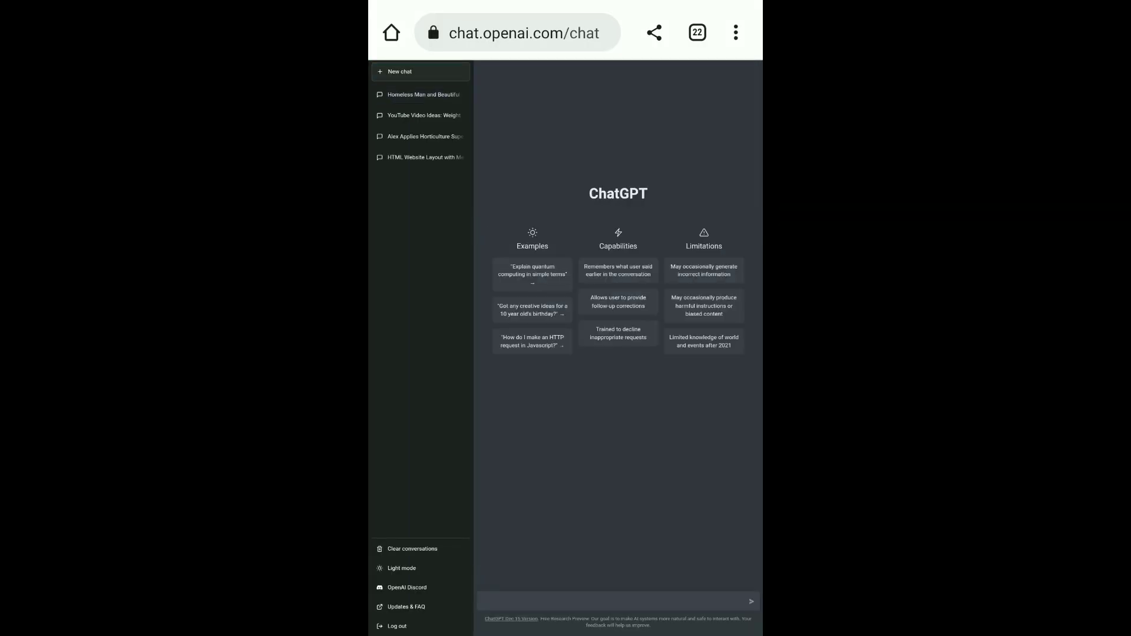
{"action": "left_click", "coordinate": [614, 600]}
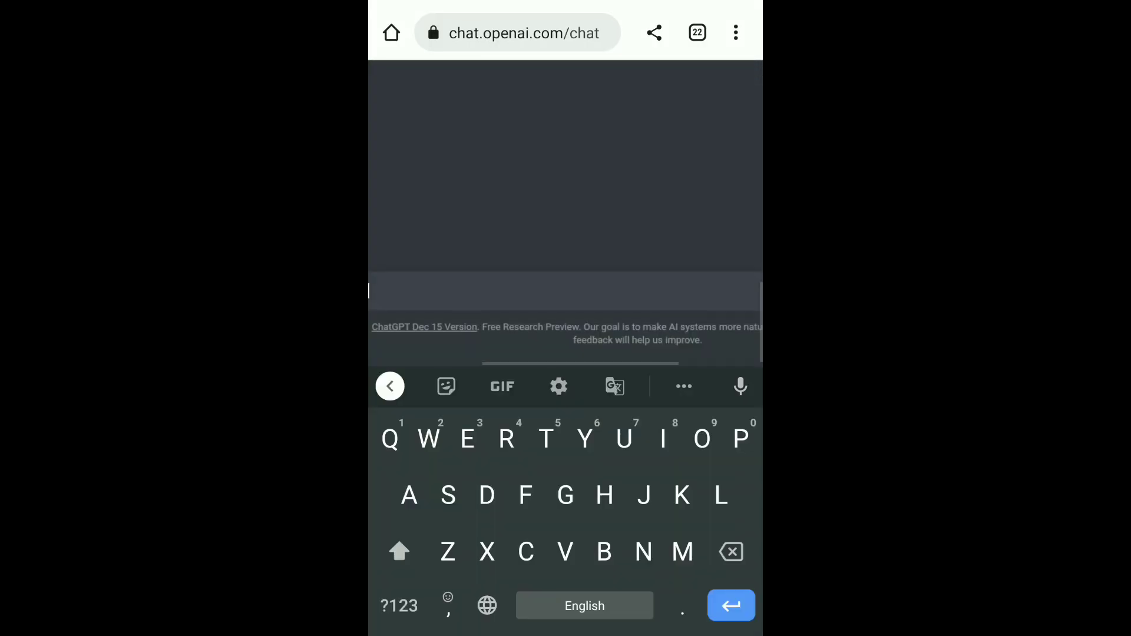
{"action": "type", "text": "Write five funny jokes to impres"}
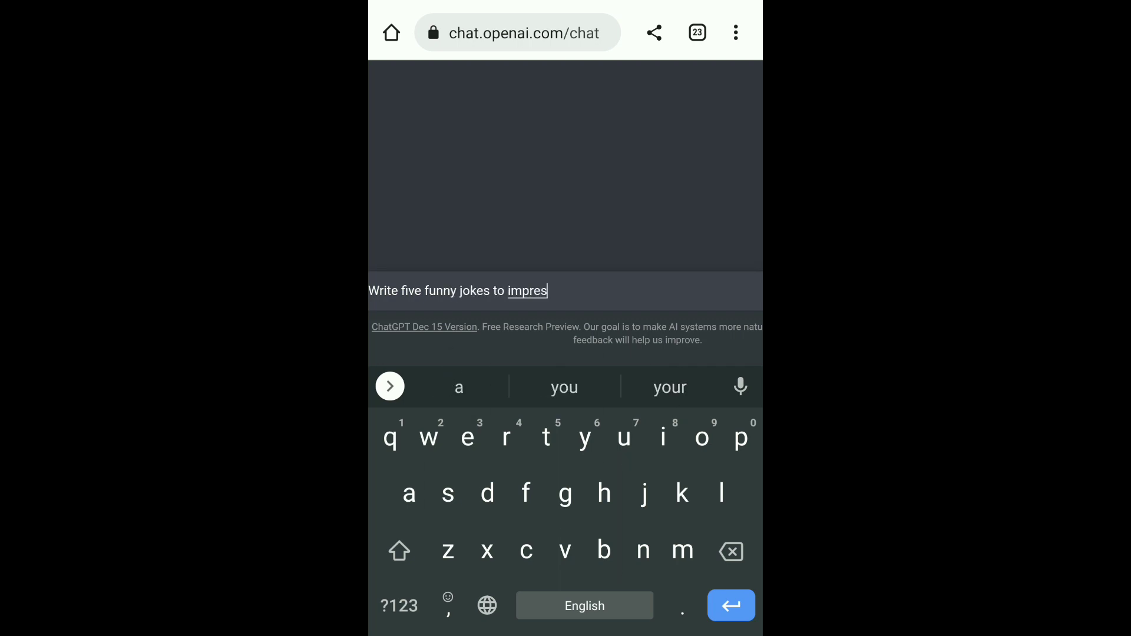
{"action": "type", "text": "s my crush in the New Year Party"}
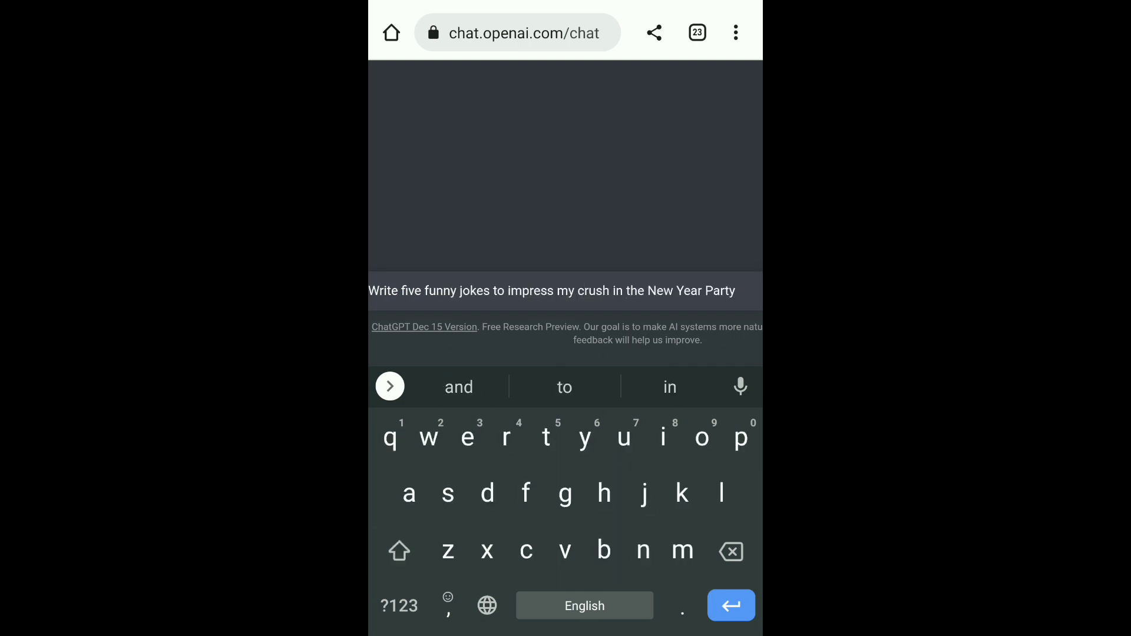
{"action": "key", "text": "Return"}
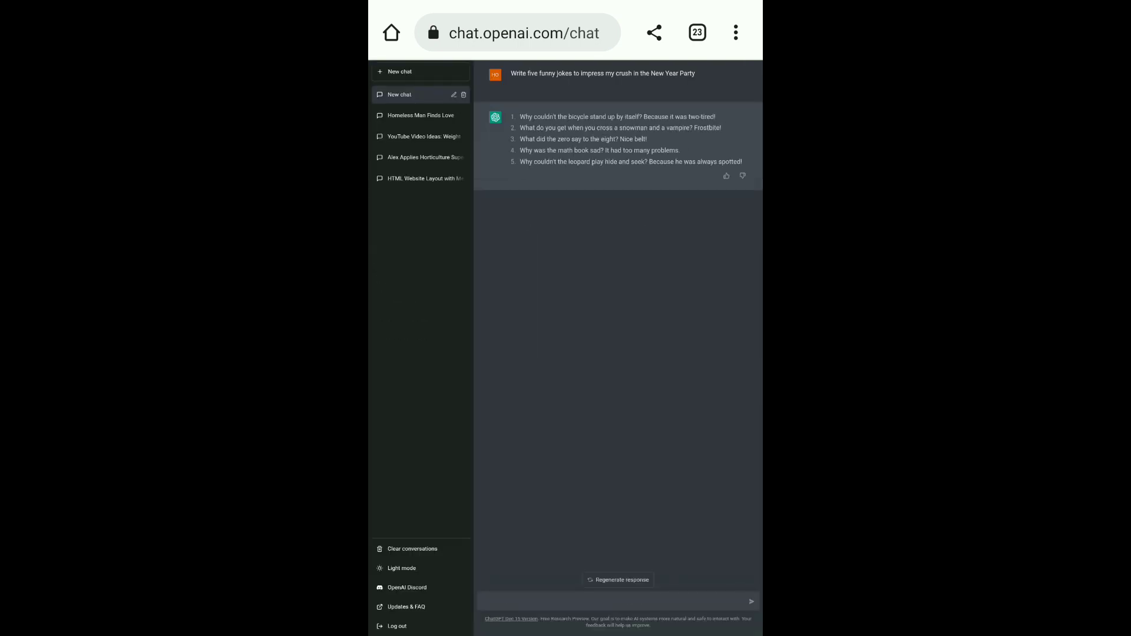